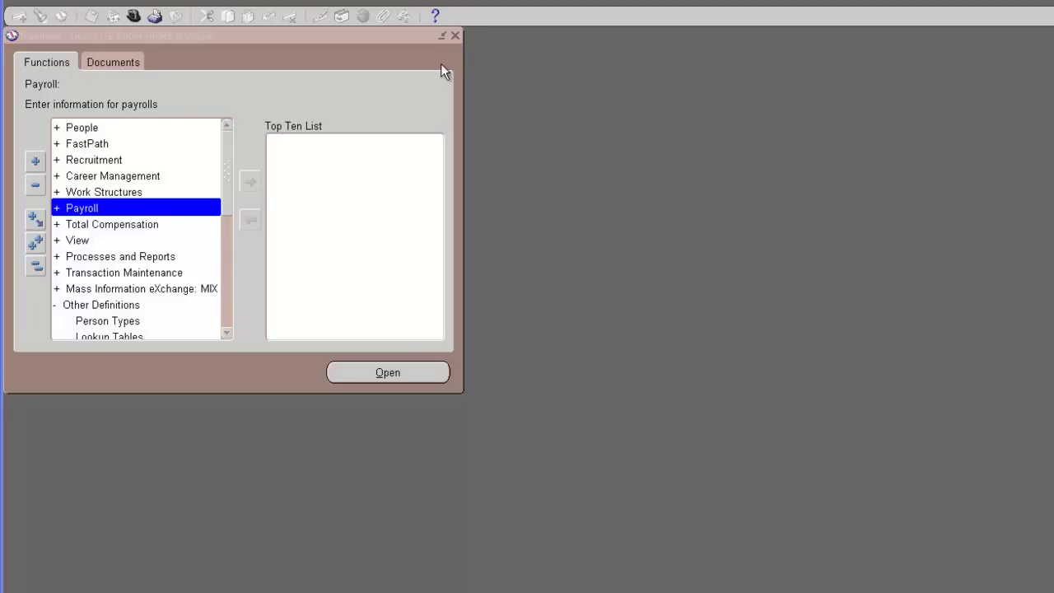
Open Enter and Maintain People with the effective date changed to 01-JAN-2012
double_click(74, 129)
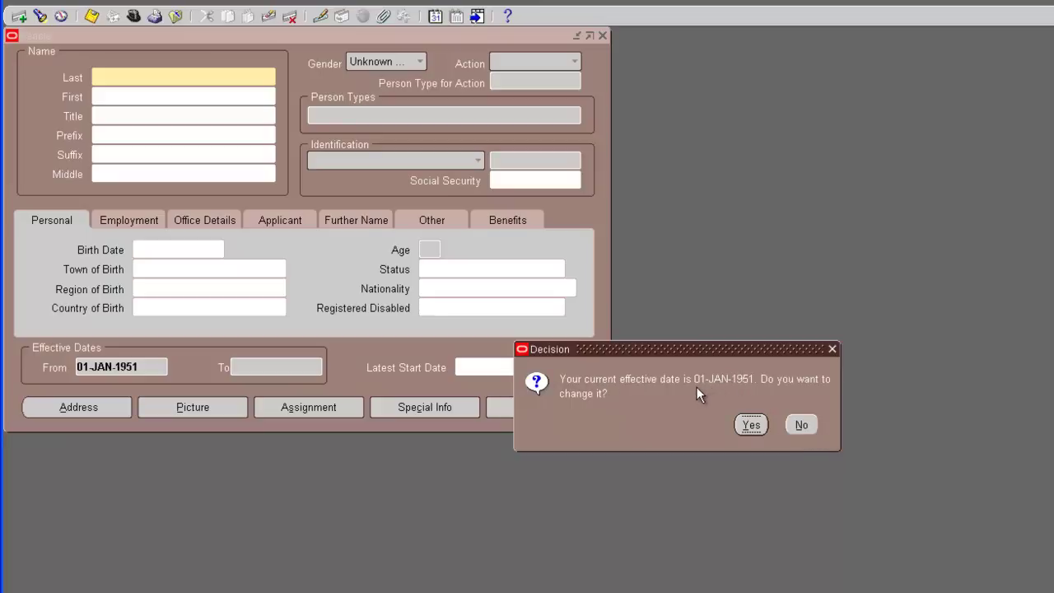
left_click(746, 425)
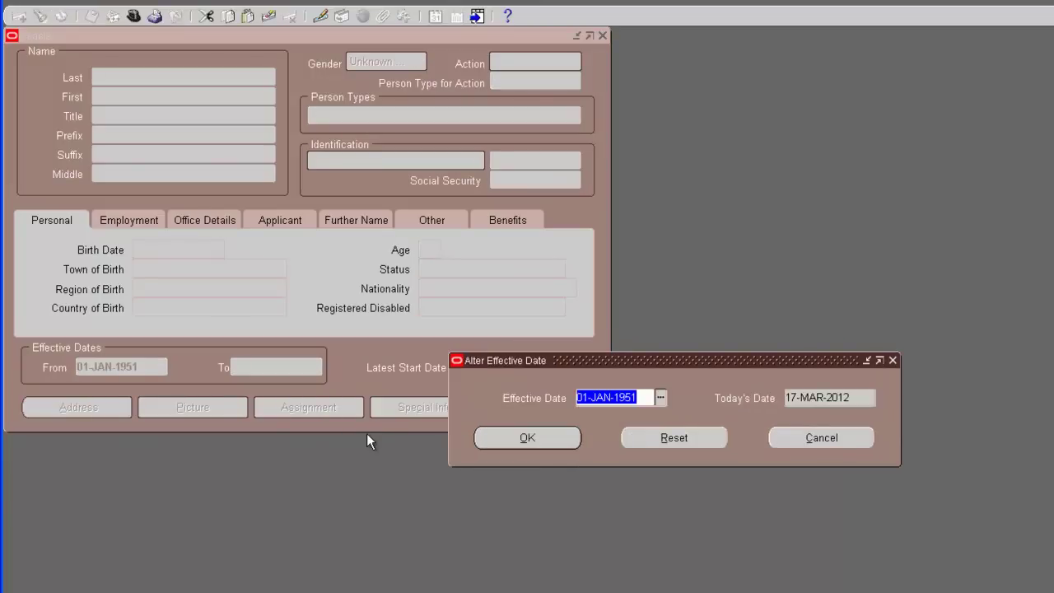
type("1-")
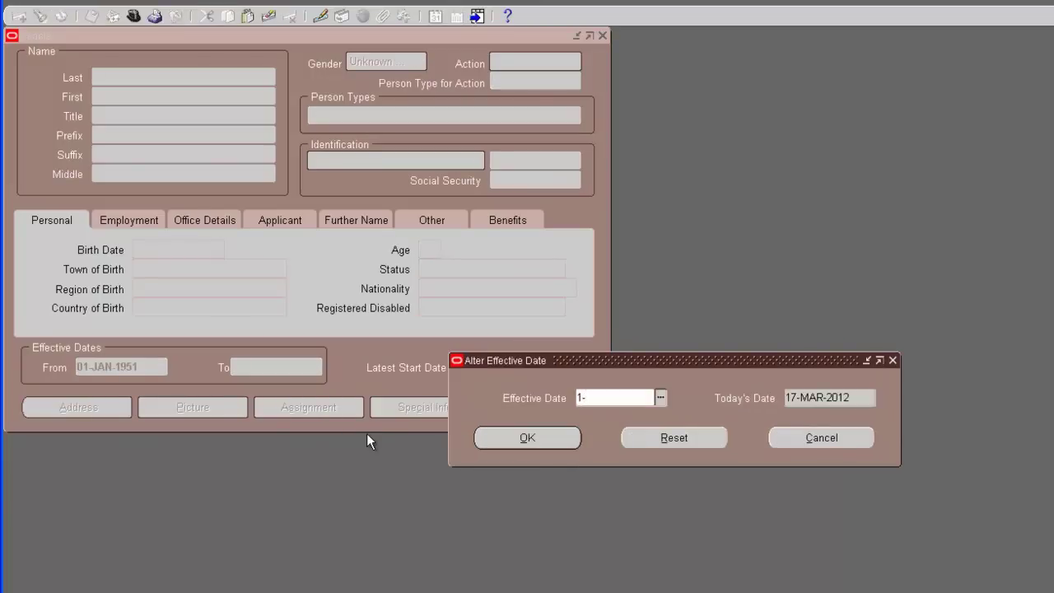
type("JAN-201")
type("2")
key("Tab")
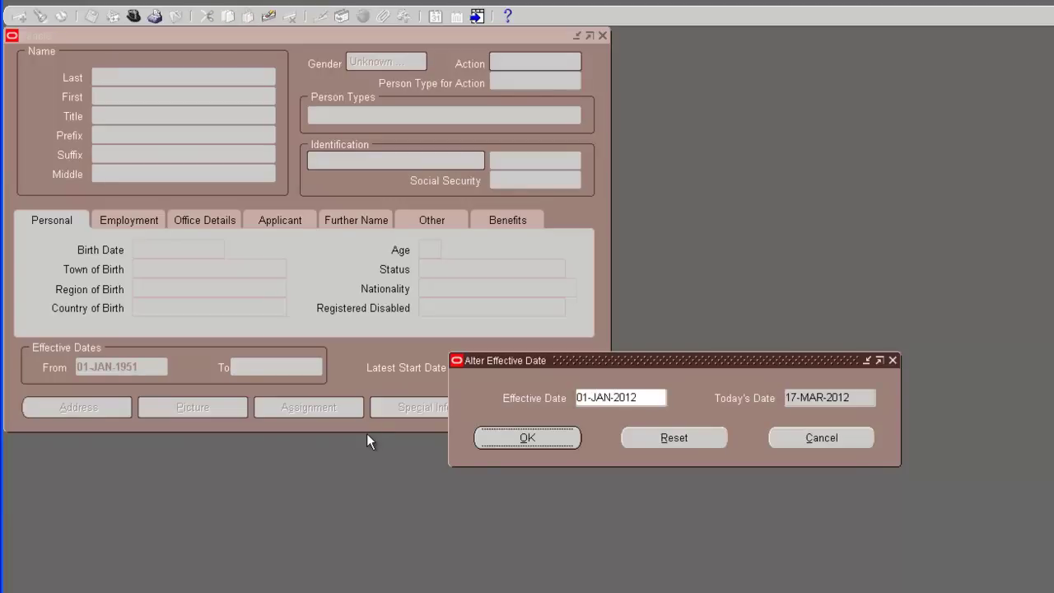
left_click(486, 437)
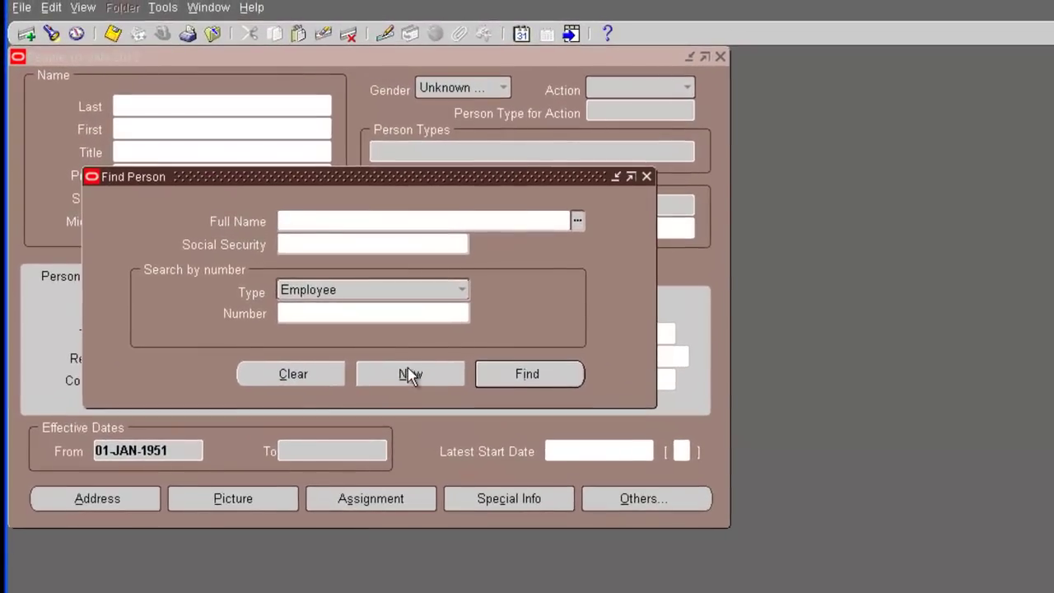
Start a new person record with the employee's last and first names and title Mr
left_click(355, 319)
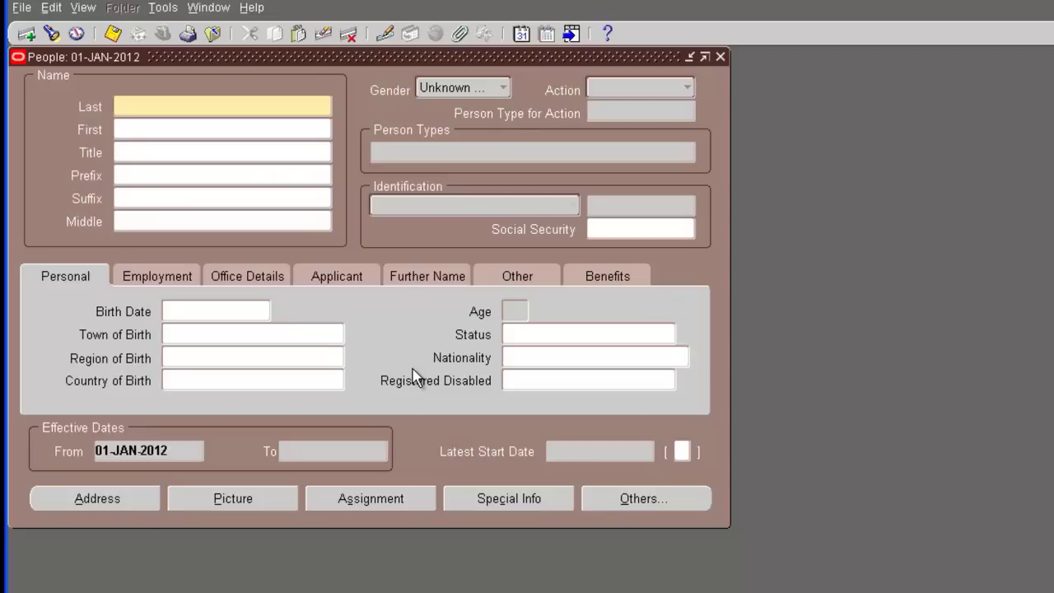
key("Tab")
key("Tab")
type("mr")
key("Tab")
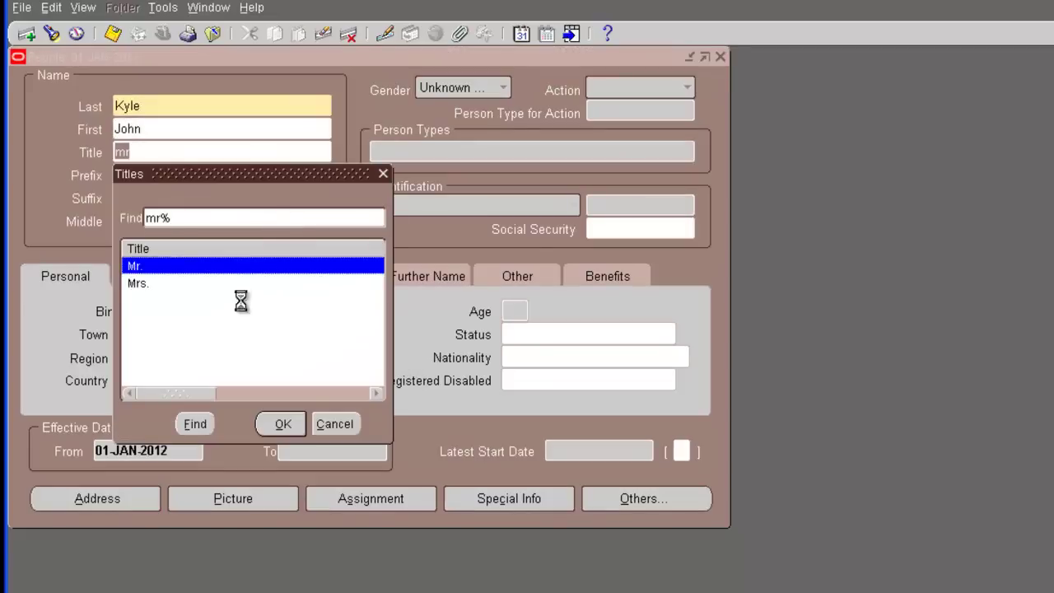
left_click(283, 424)
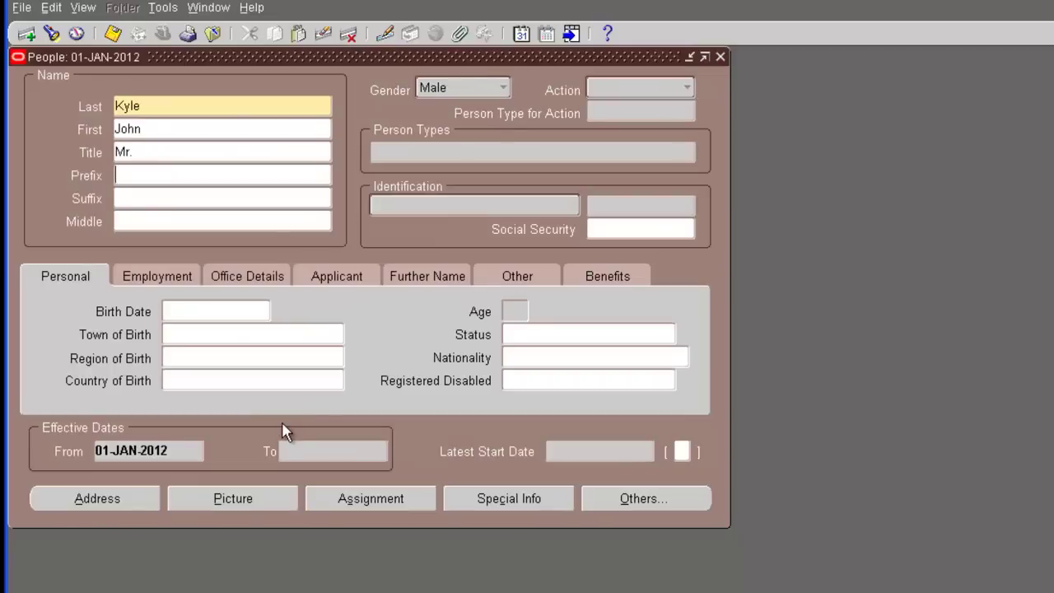
Set the action to Create Employment with person type Employee
left_click(146, 218)
left_click(681, 90)
left_click(645, 31)
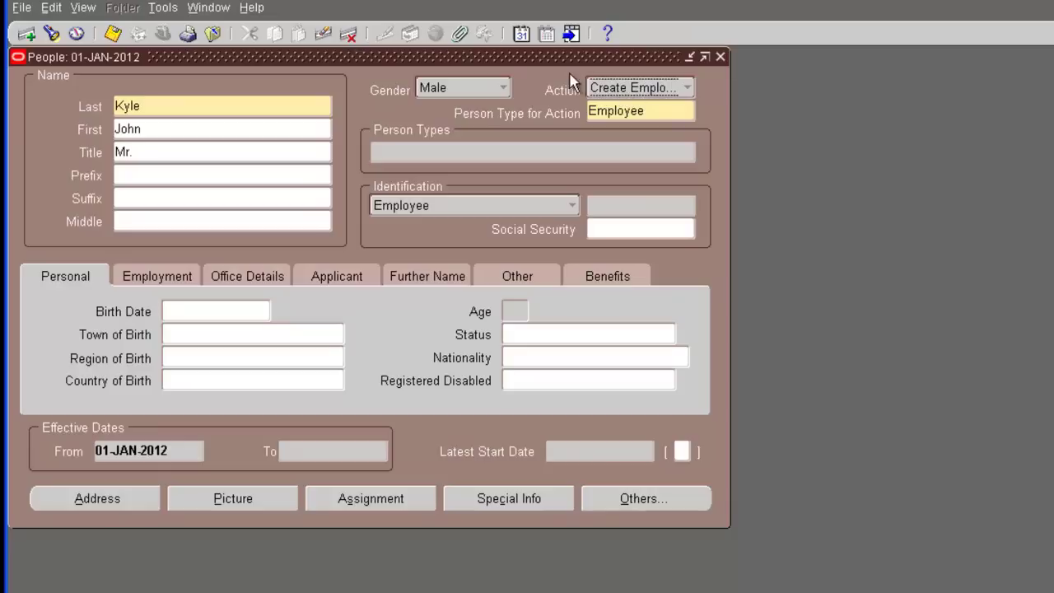
left_click(655, 112)
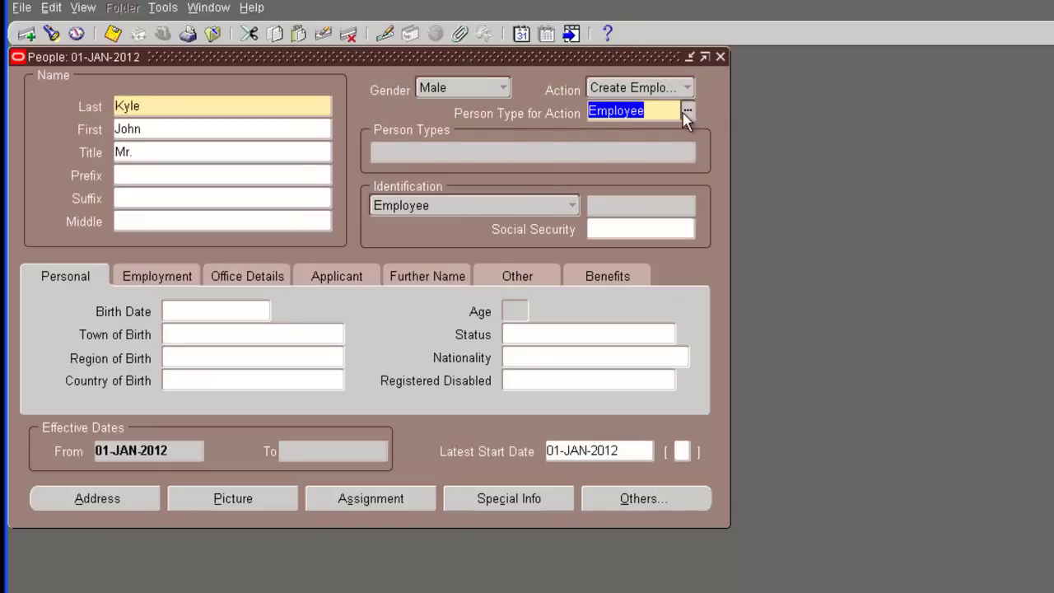
key("Tab")
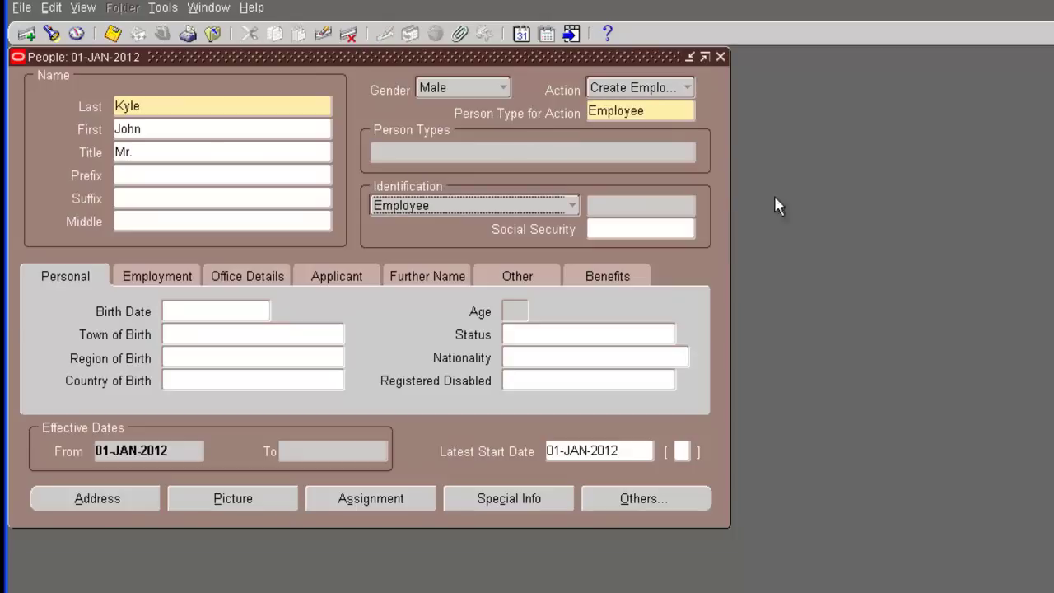
left_click(662, 112)
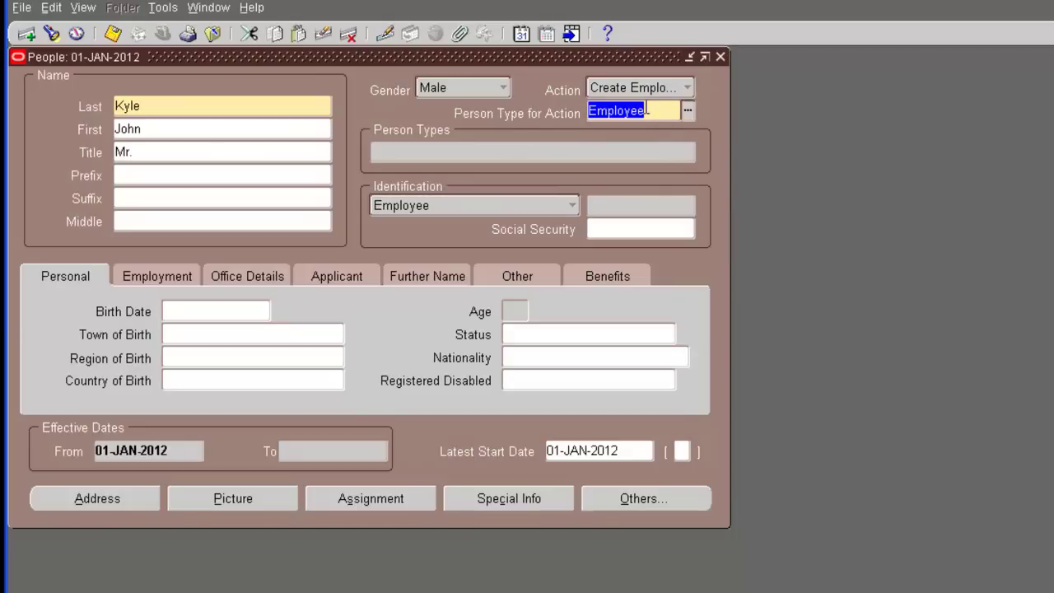
Enter the social security number, retyping it in 999-99-9999 format after the error
left_click(672, 230)
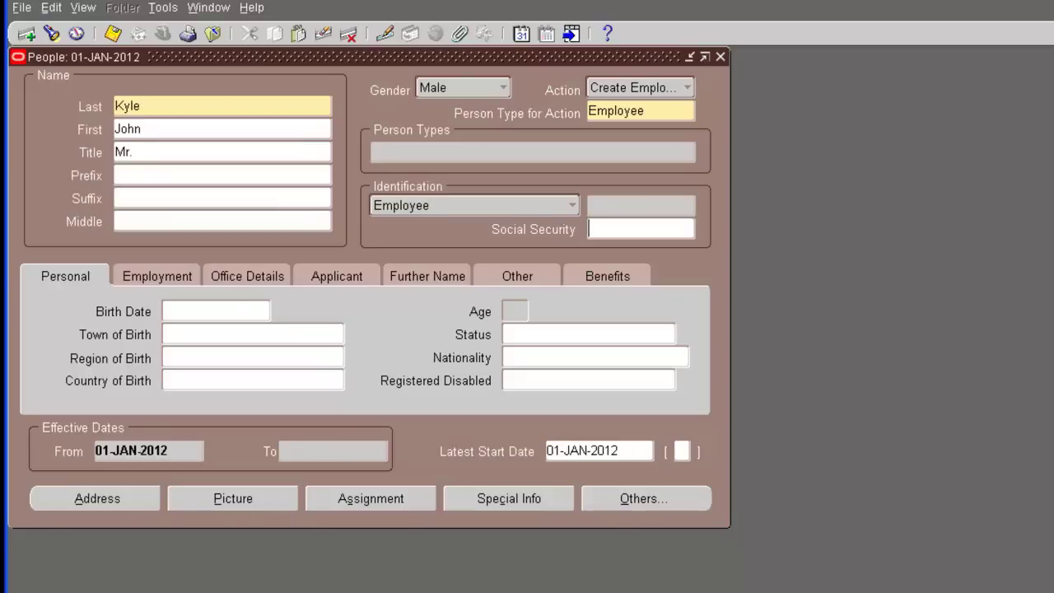
key("Tab")
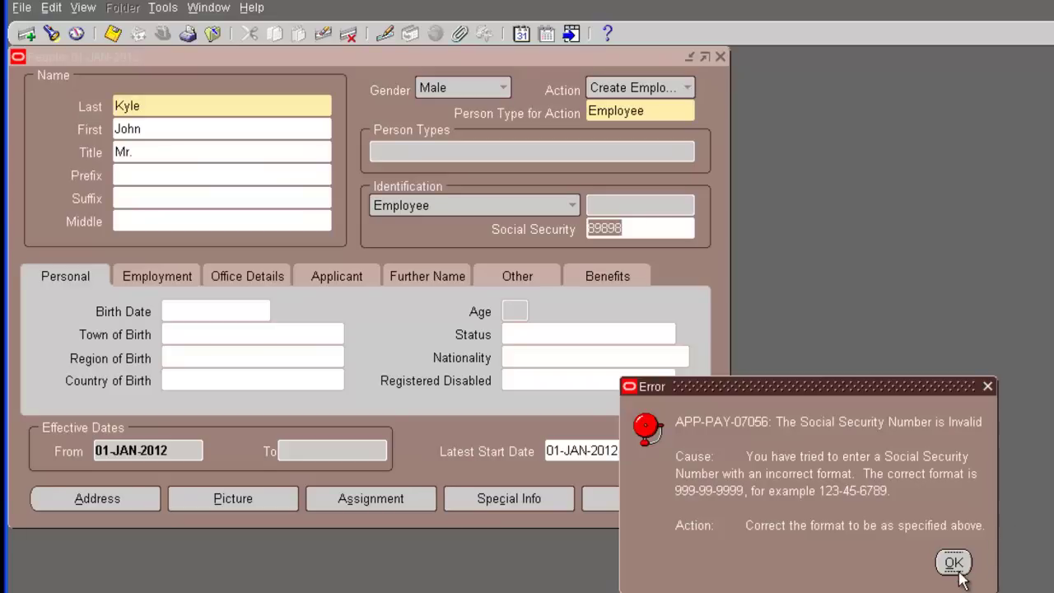
left_click(954, 565)
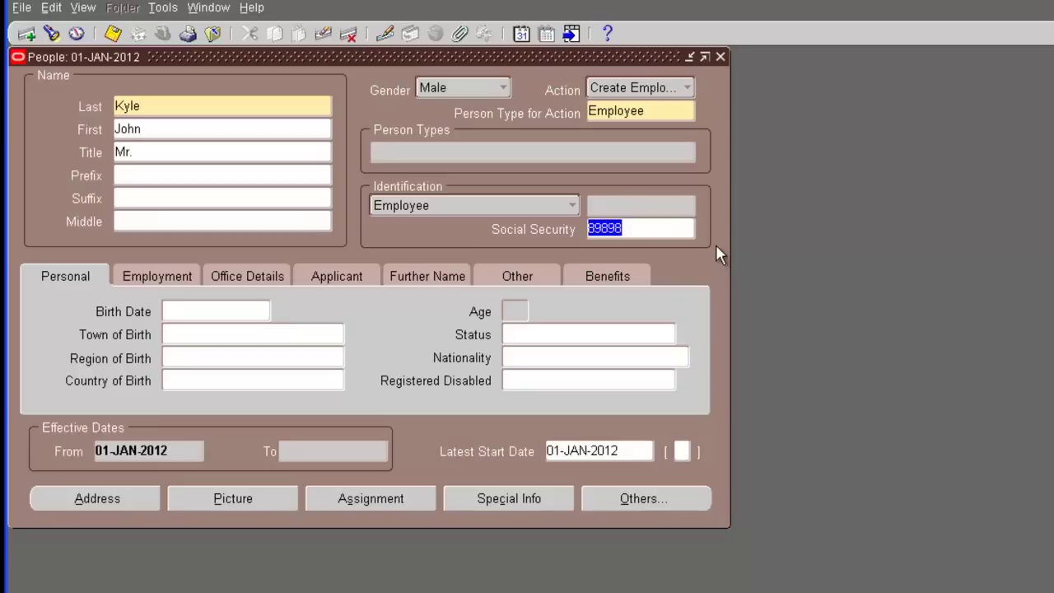
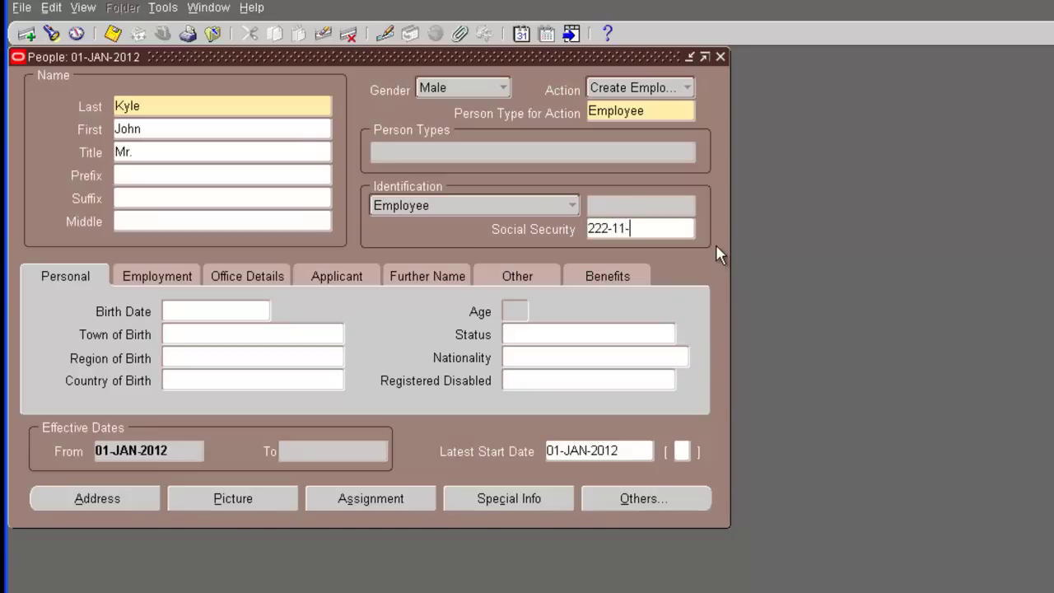
Enter birth date 01-JAN-1961 and country of birth United States
left_click(174, 311)
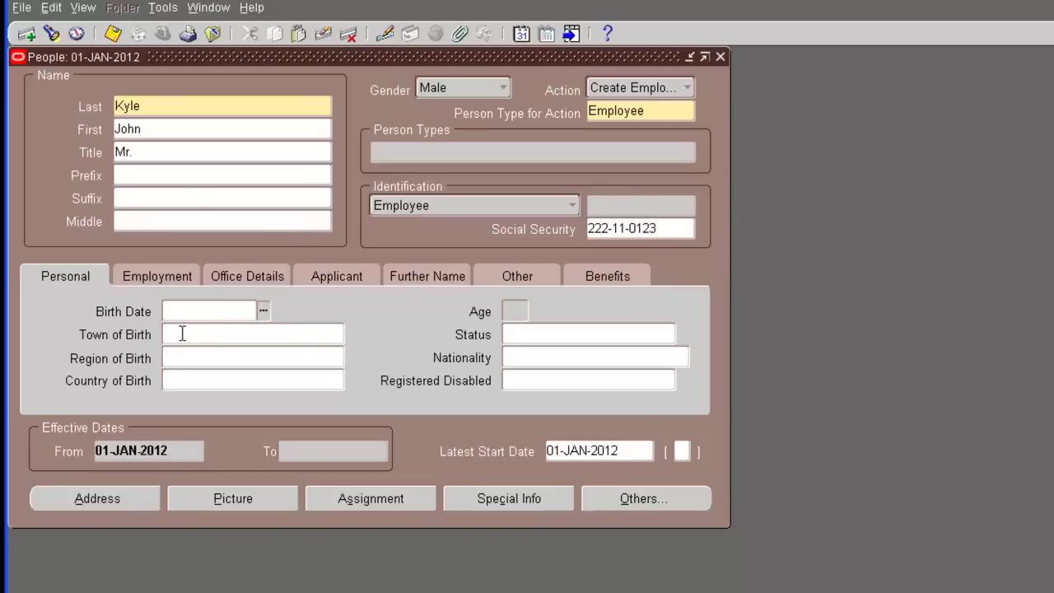
type("1-")
type("JA")
type("N-1961")
key("Tab")
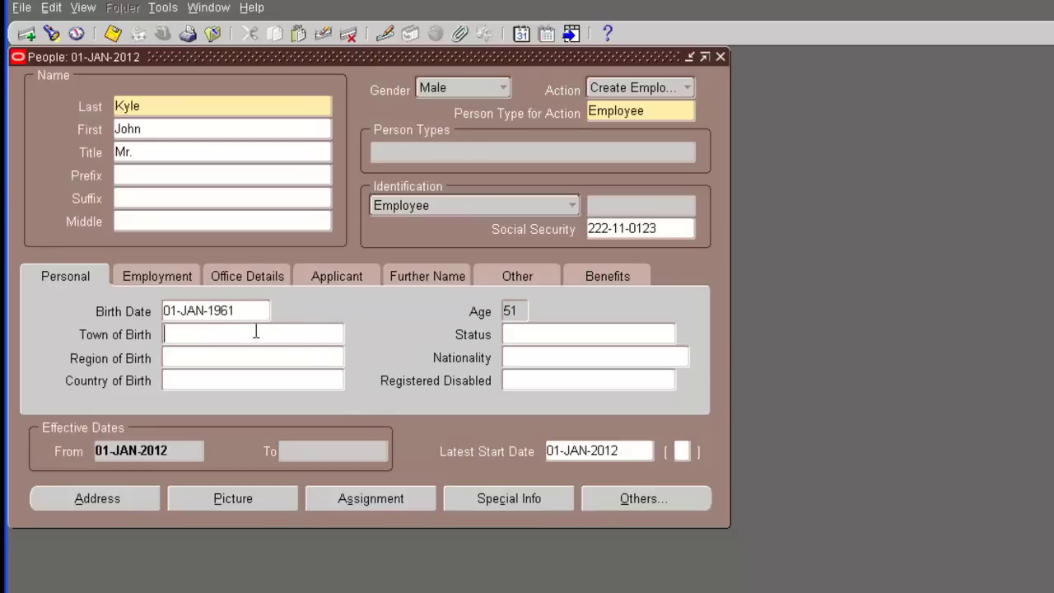
left_click(232, 376)
type("united st")
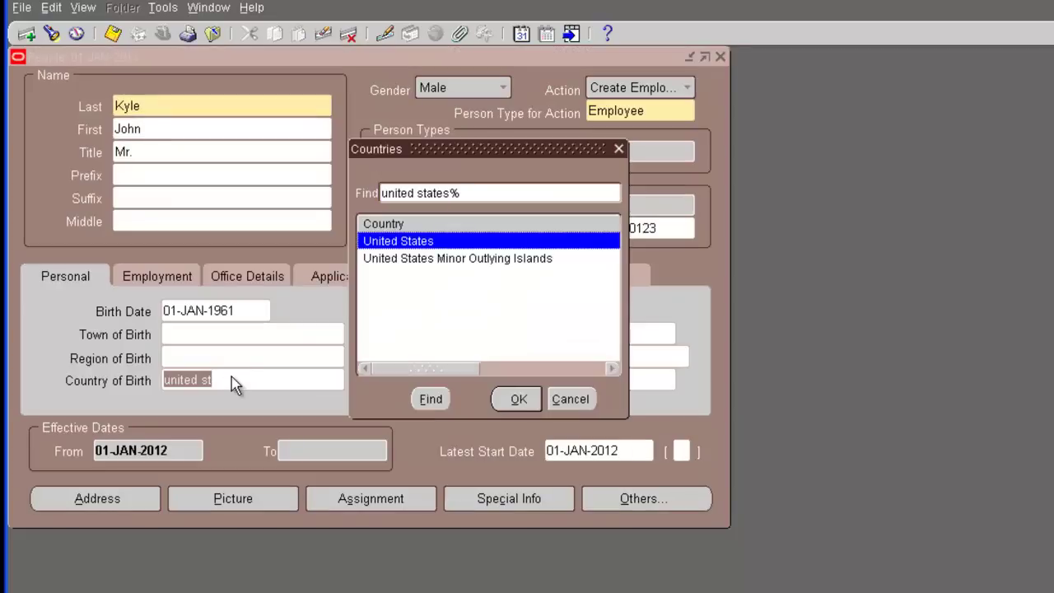
key("Return")
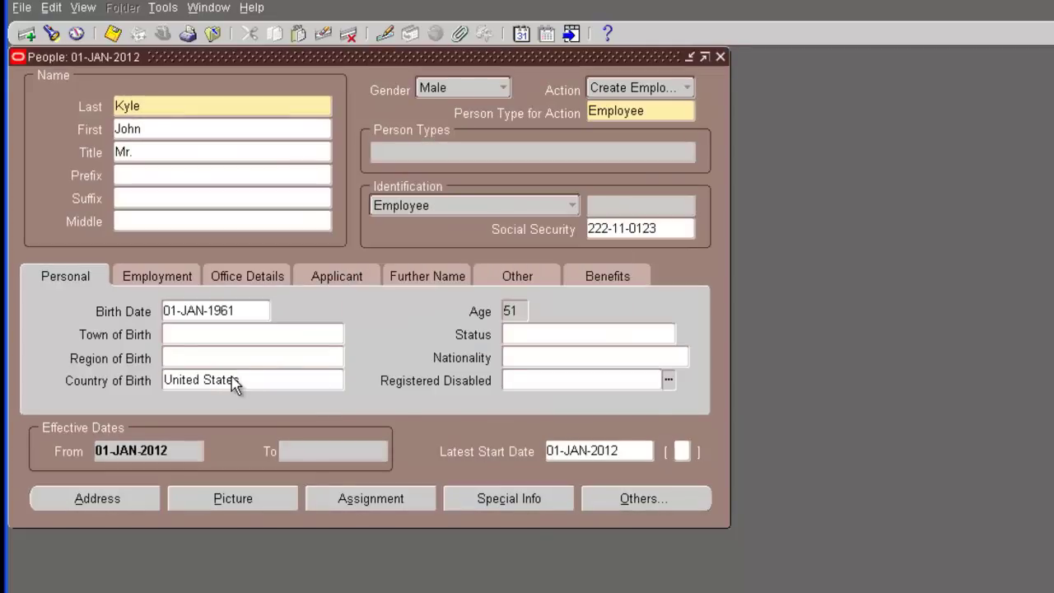
key("Tab")
Set marital status to Married, leave nationality blank, and Registered Disabled to No
left_click(257, 337)
left_click(264, 355)
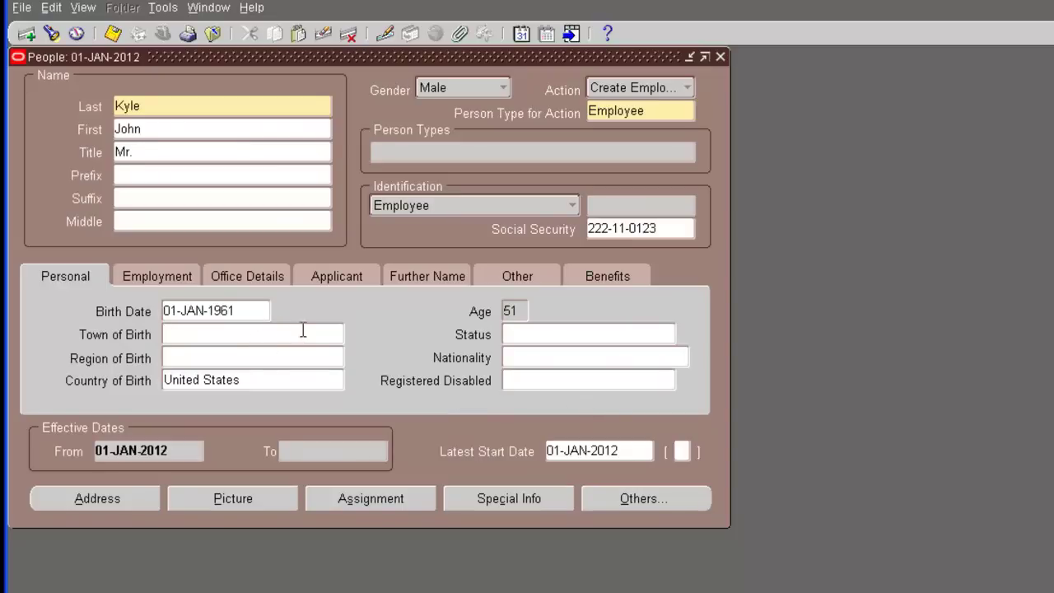
left_click(584, 334)
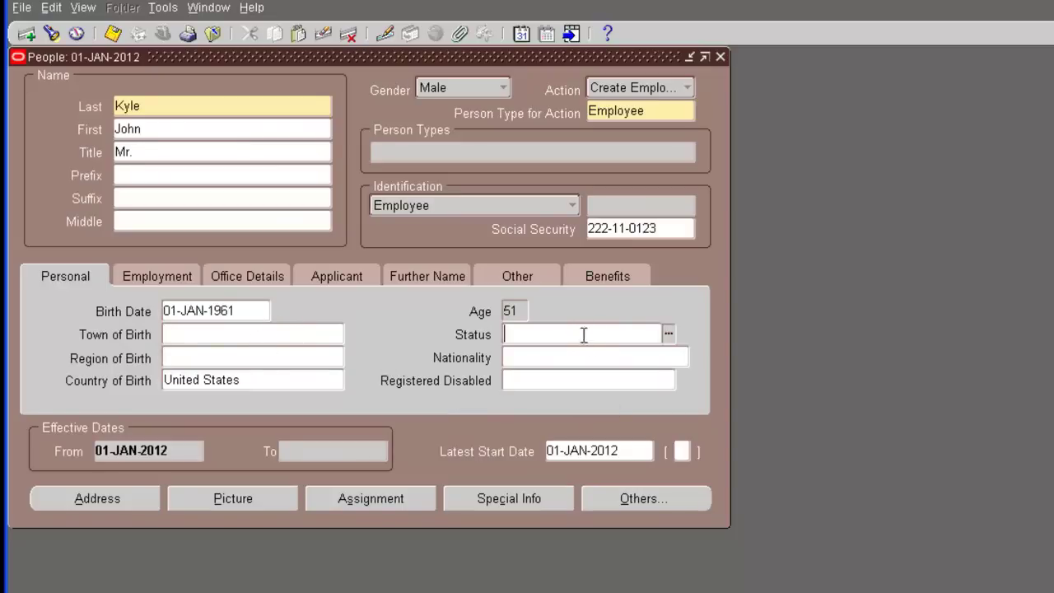
left_click(668, 333)
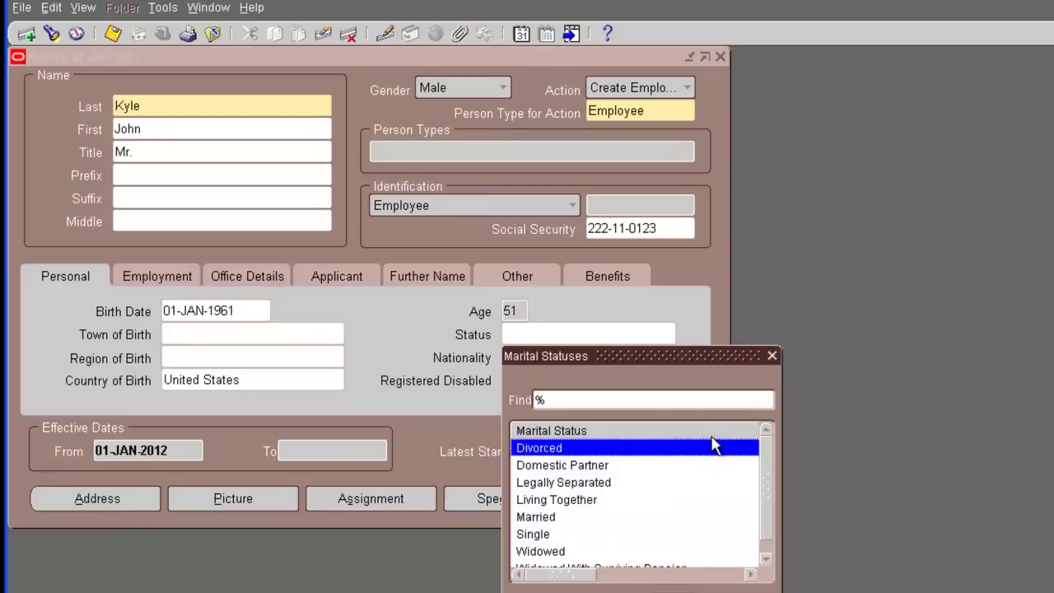
double_click(537, 517)
left_click(658, 356)
left_click(682, 357)
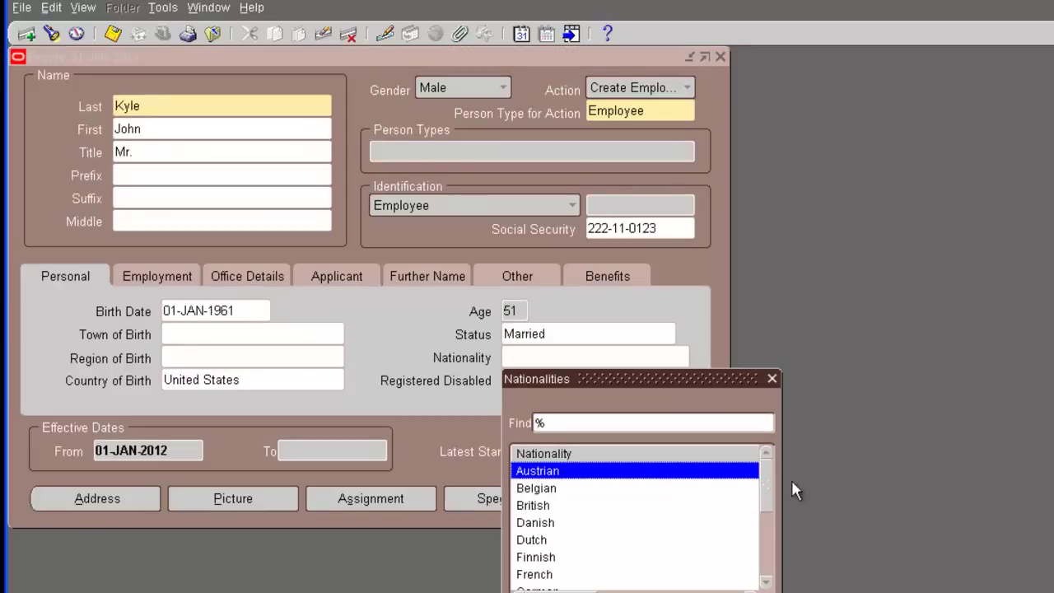
left_click_drag(773, 476, 769, 473)
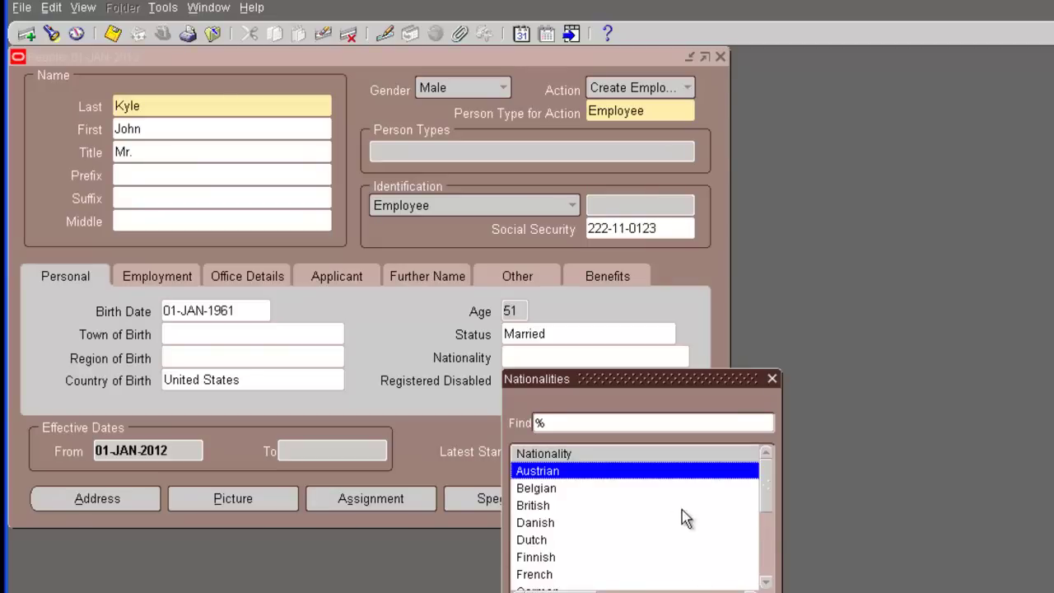
key("Escape")
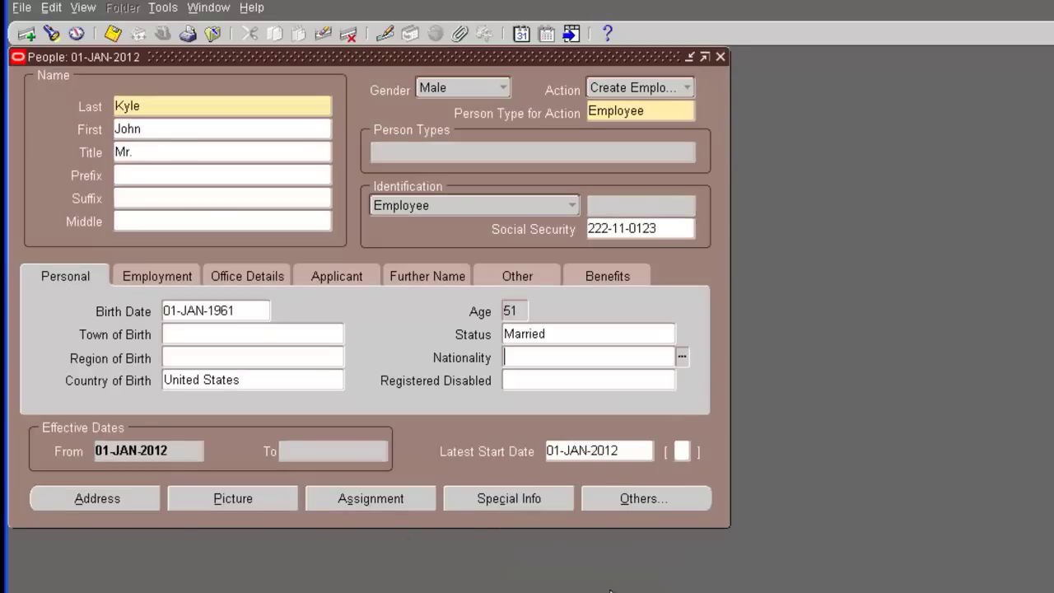
left_click(583, 380)
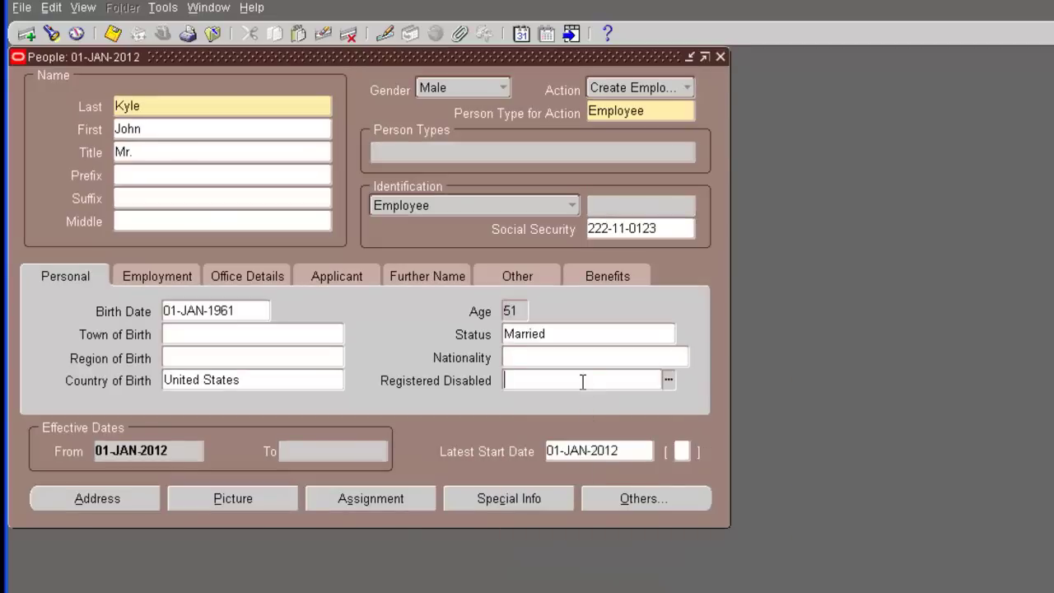
left_click(669, 380)
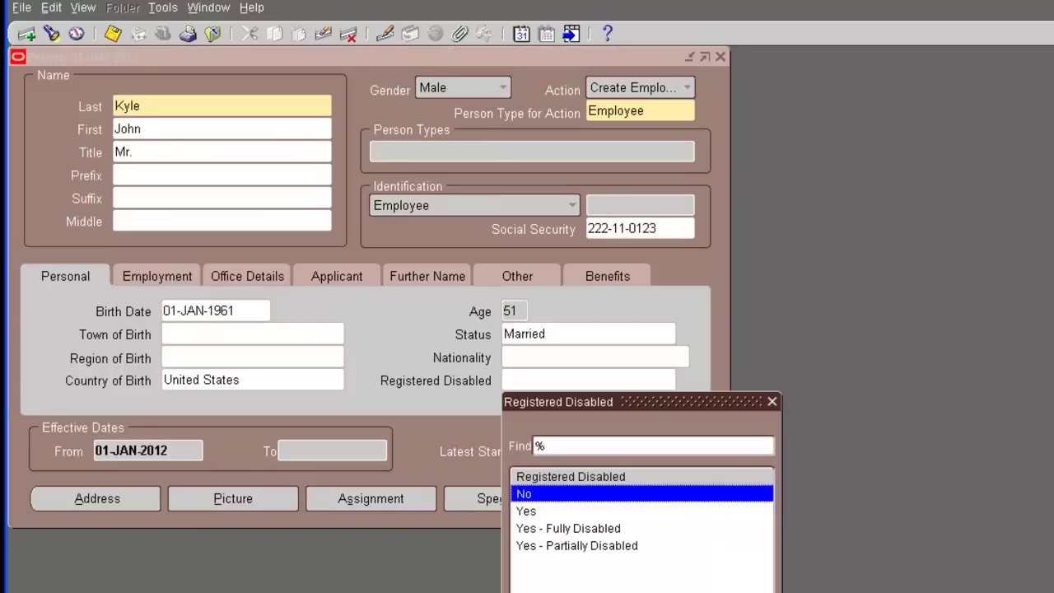
key("Return")
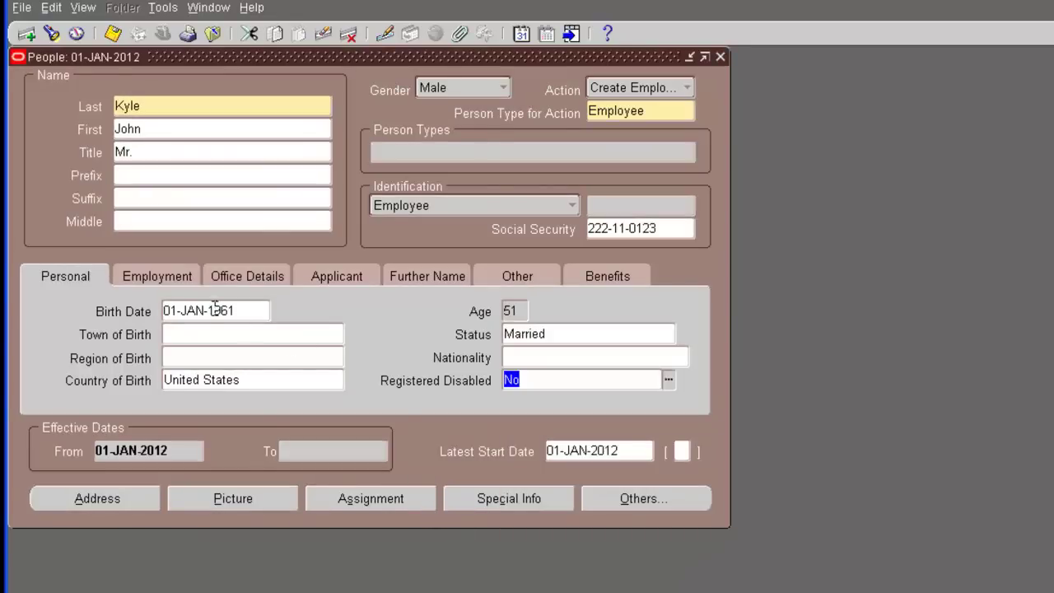
On the Employment tab, set Ethnic Origin to White (Not Hispanic or Latino) and Ethnicity Disclosed to Yes
left_click(148, 280)
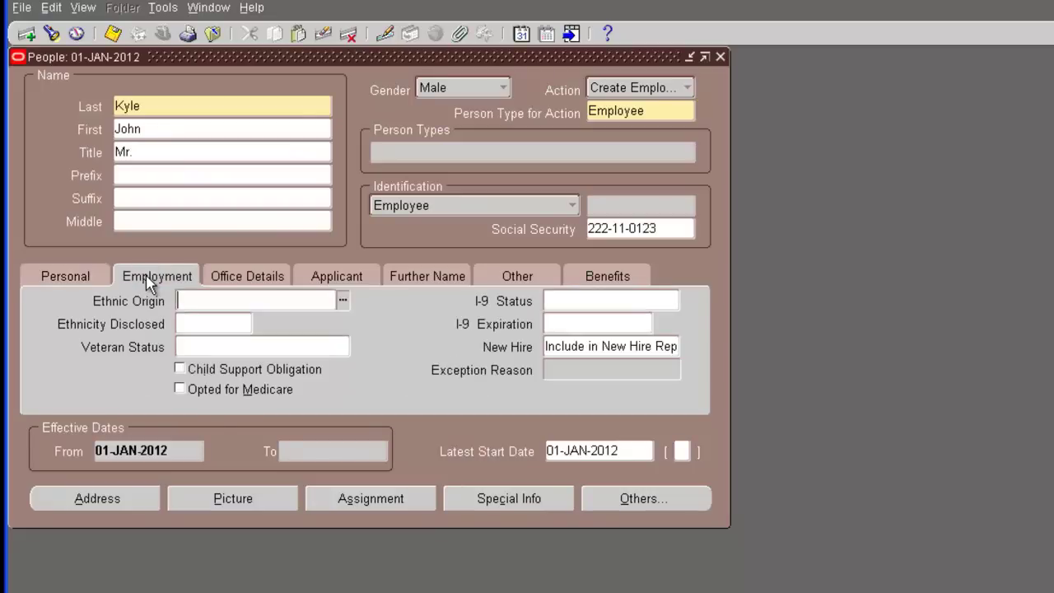
left_click(343, 301)
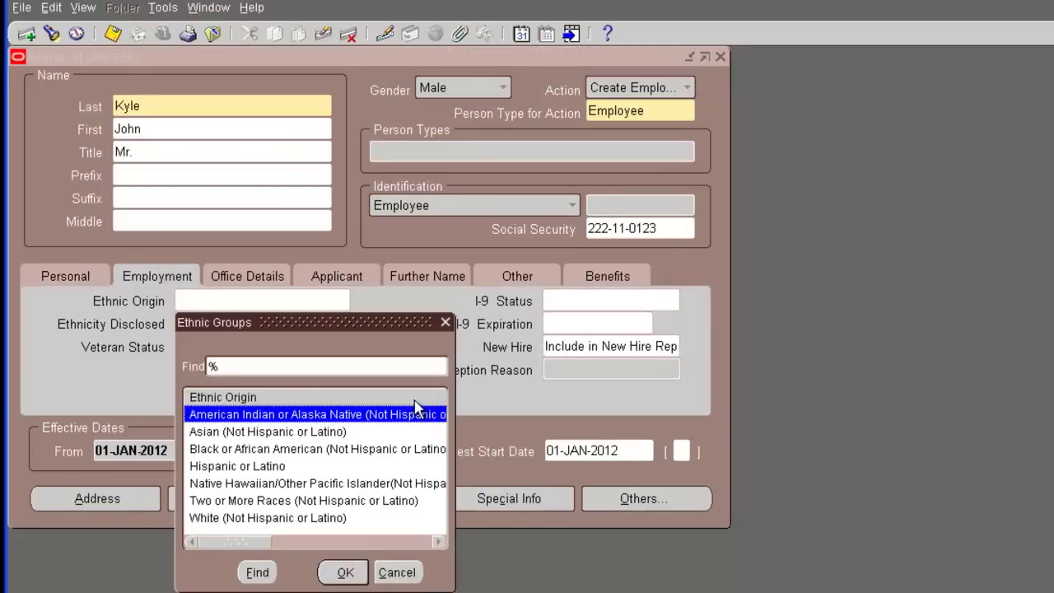
left_click(290, 517)
left_click(335, 568)
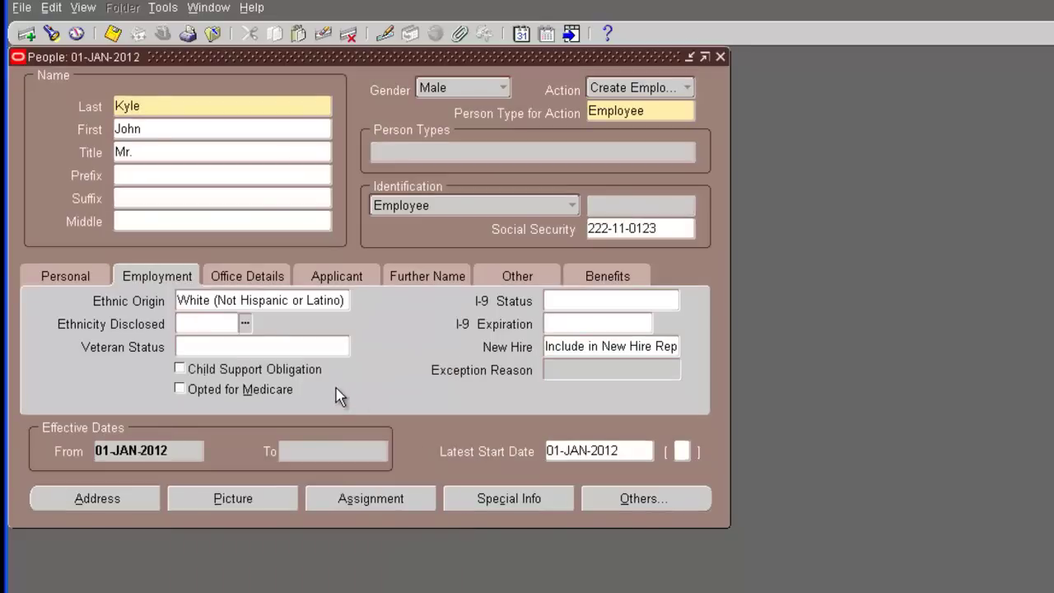
left_click(247, 326)
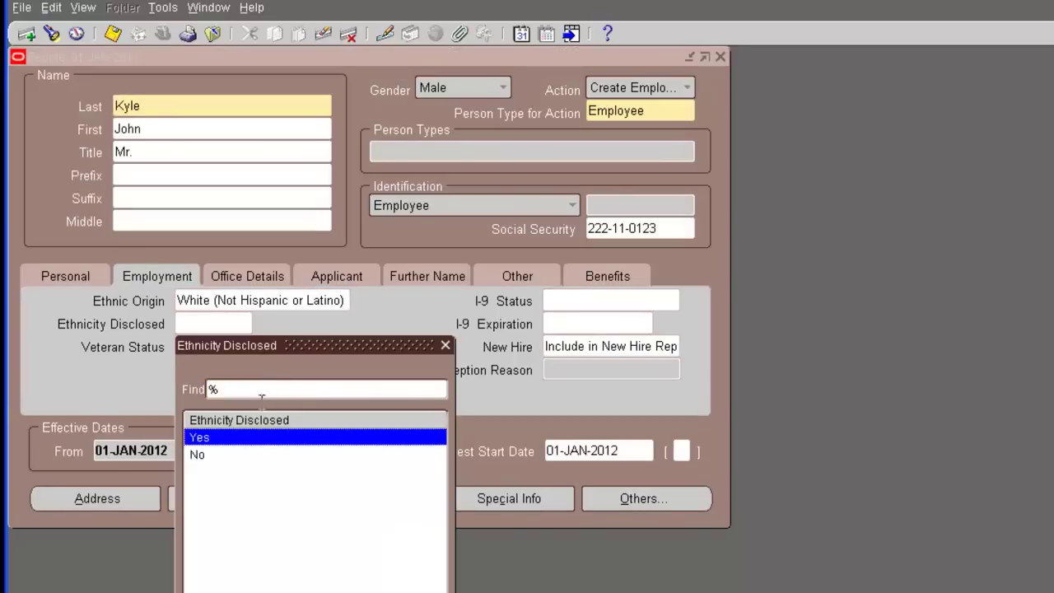
key("Return")
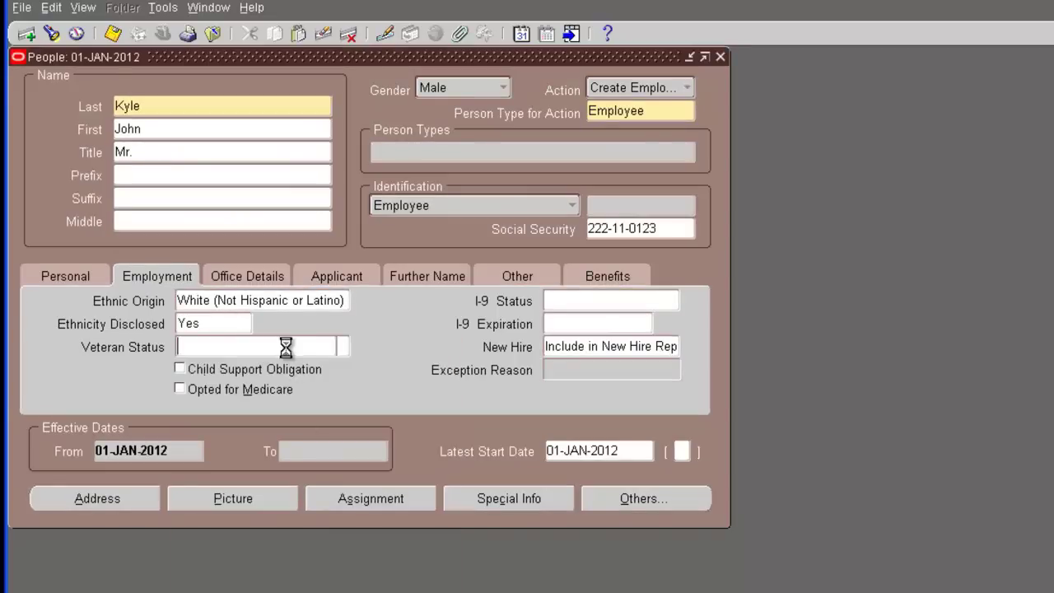
Set Veteran Status to Not a Veteran, leaving I-9 Status empty
left_click(343, 346)
left_click_drag(443, 469, 436, 504)
double_click(214, 477)
left_click(576, 302)
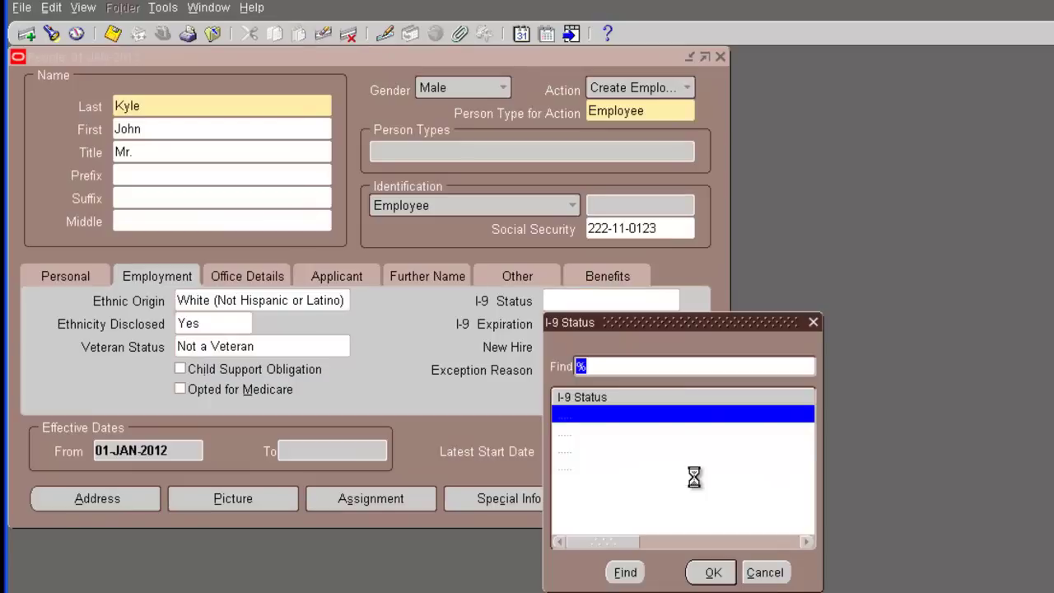
left_click(765, 572)
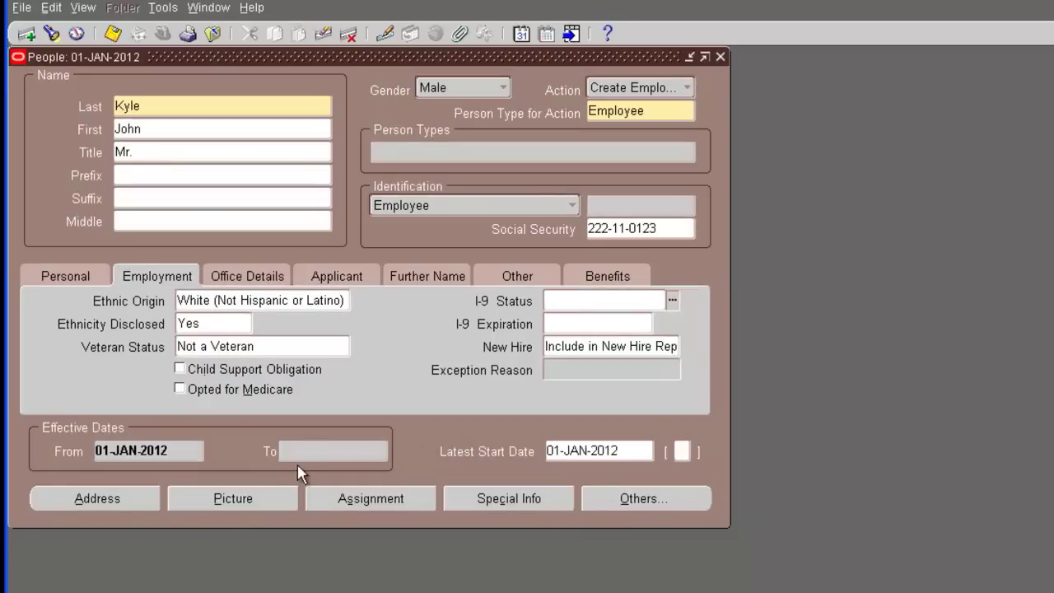
left_click(594, 345)
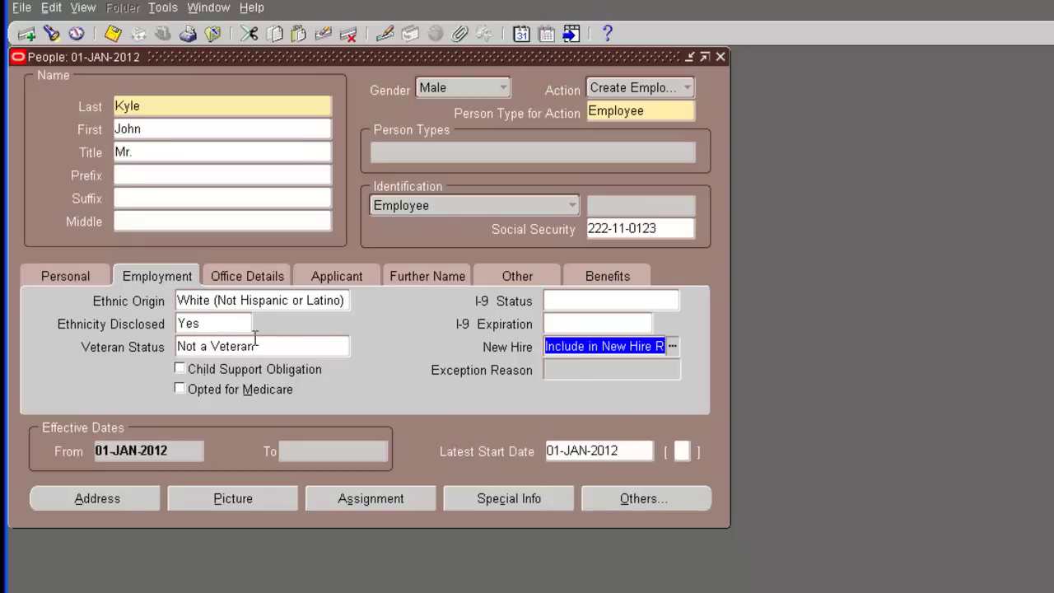
Enter the employee's work e-mail address in Office Details and set Mail To to Office
left_click(247, 280)
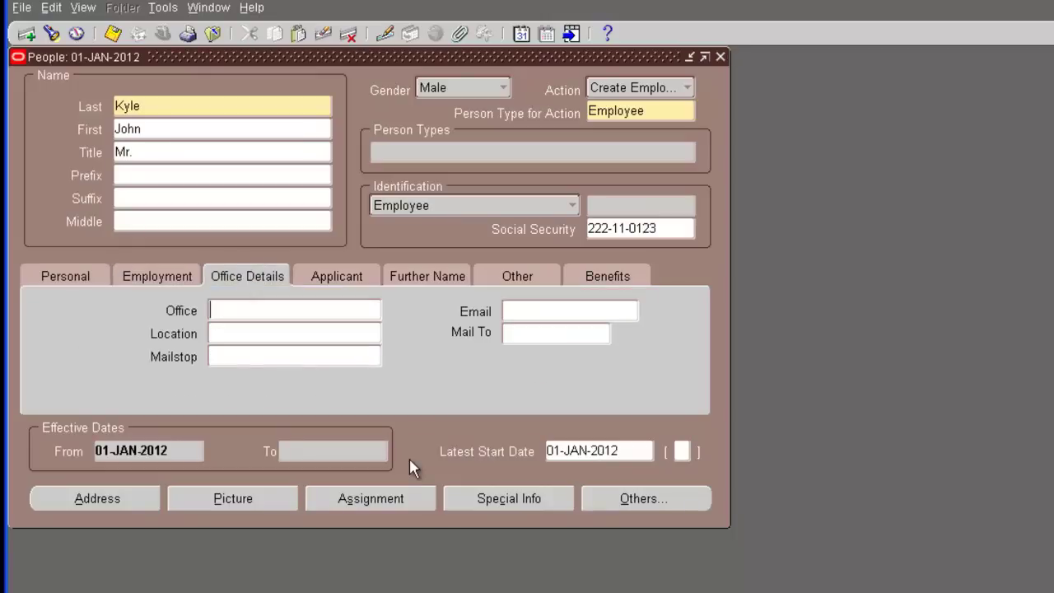
left_click(532, 310)
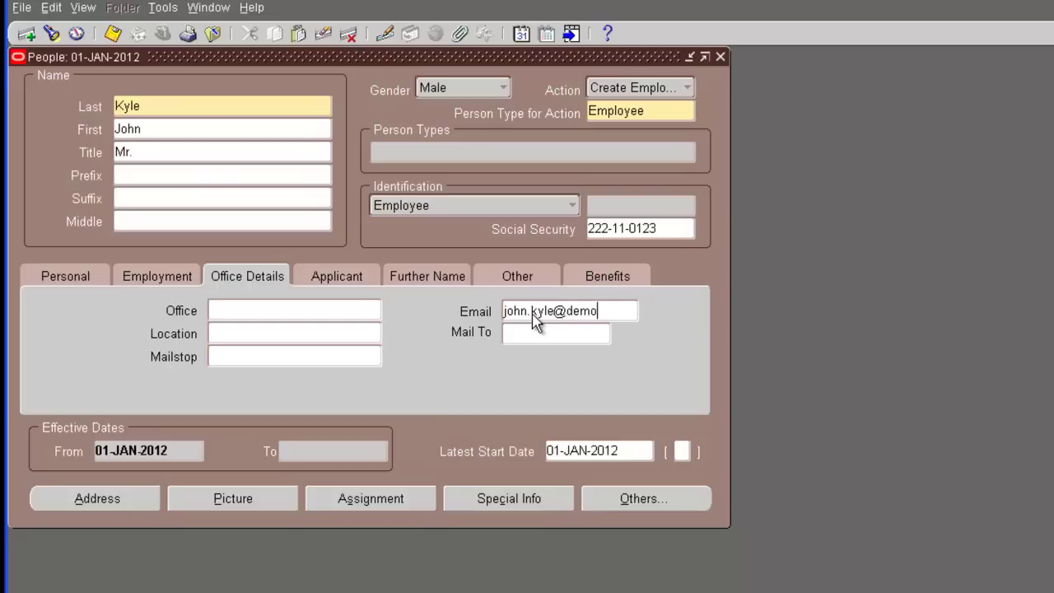
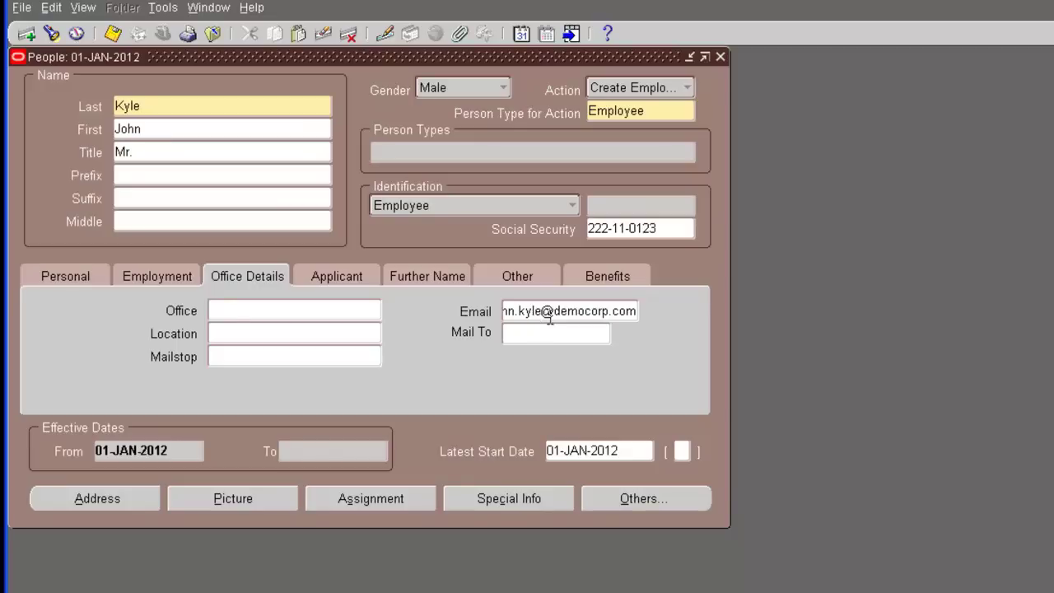
left_click(544, 333)
left_click(604, 336)
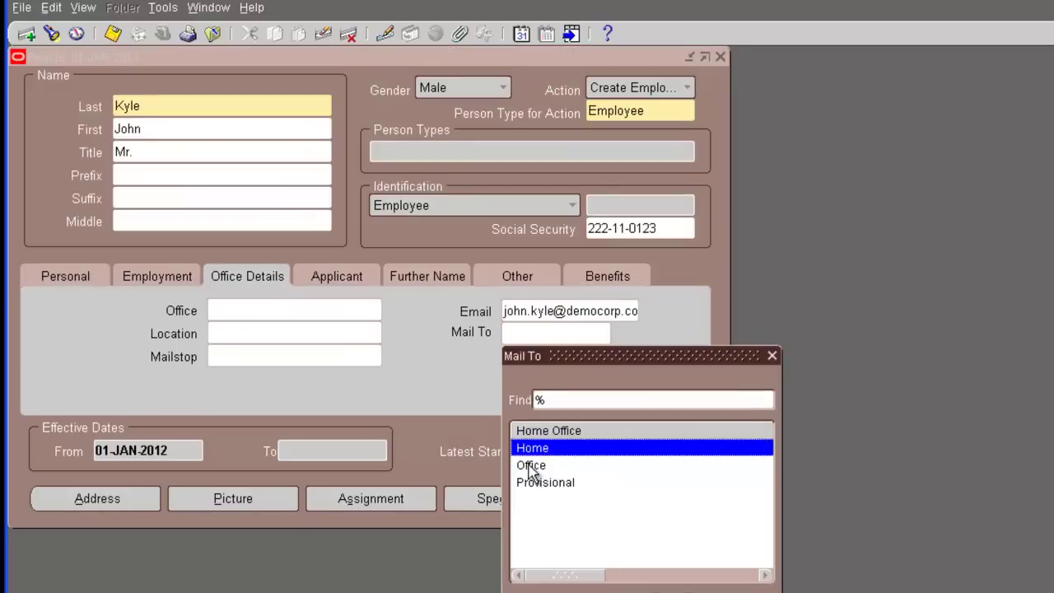
left_click(537, 465)
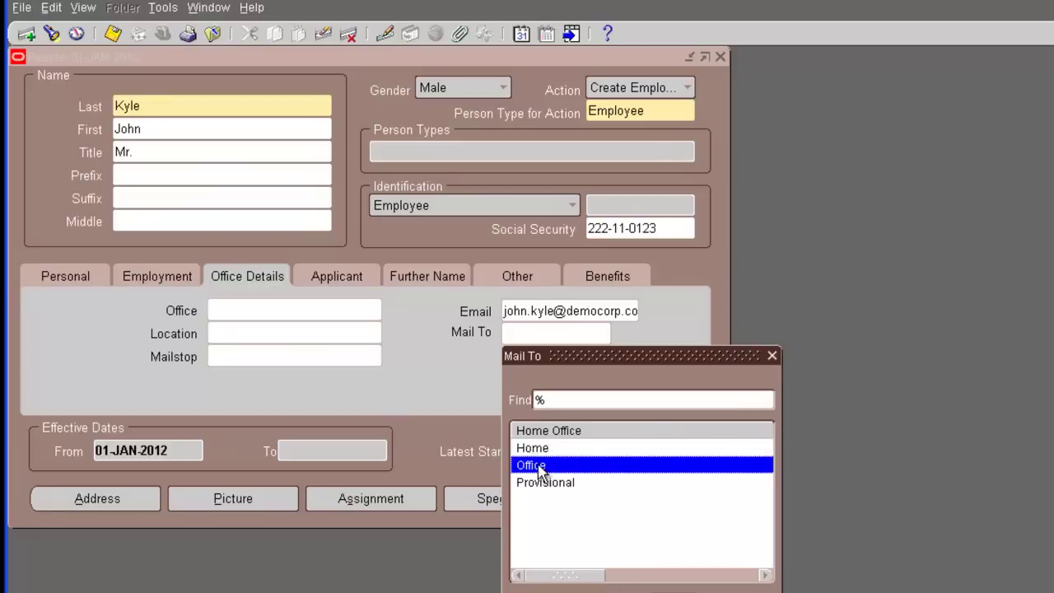
key("Return")
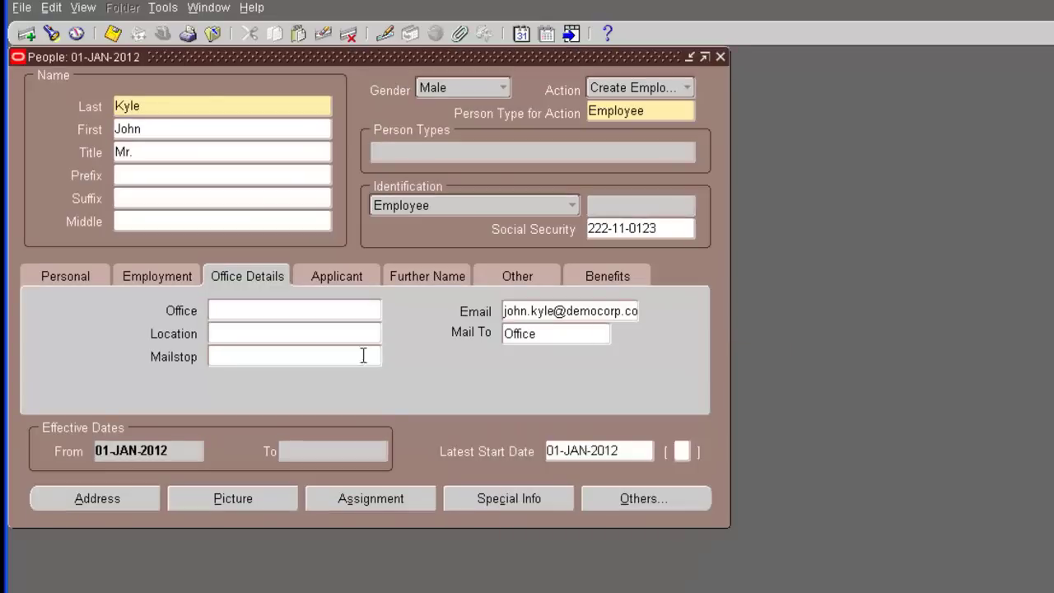
Enter the employee's preferred name under Further Name, then view the Other details
left_click(333, 278)
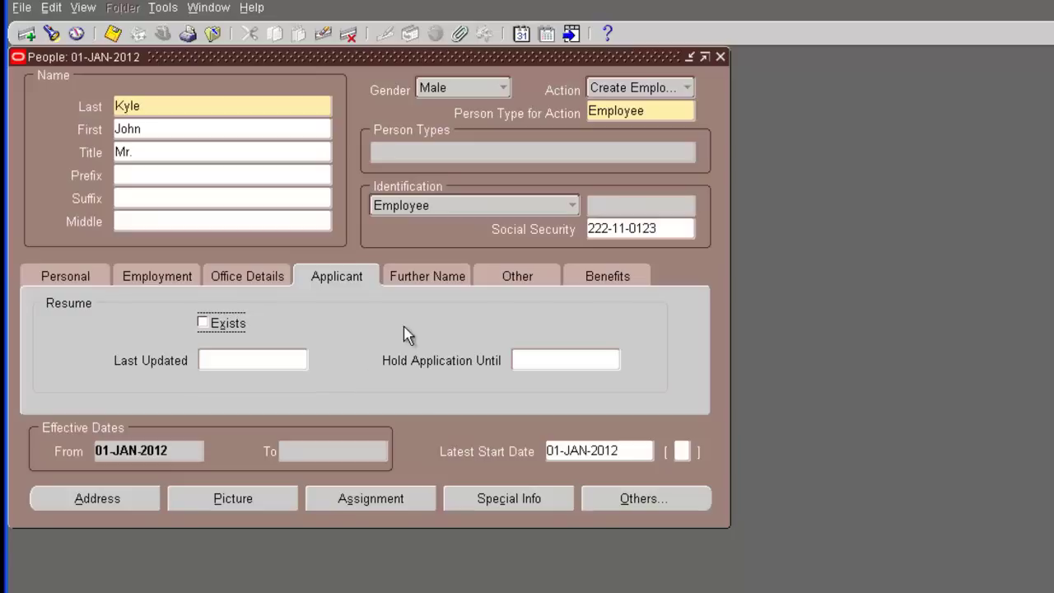
left_click(418, 277)
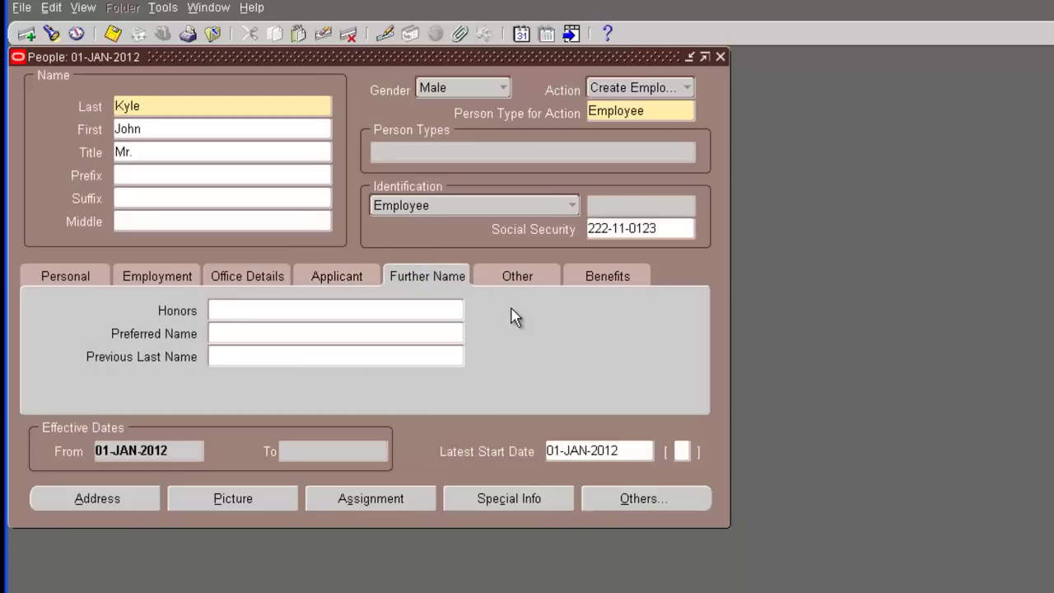
left_click(400, 331)
type("Johnie")
left_click(518, 277)
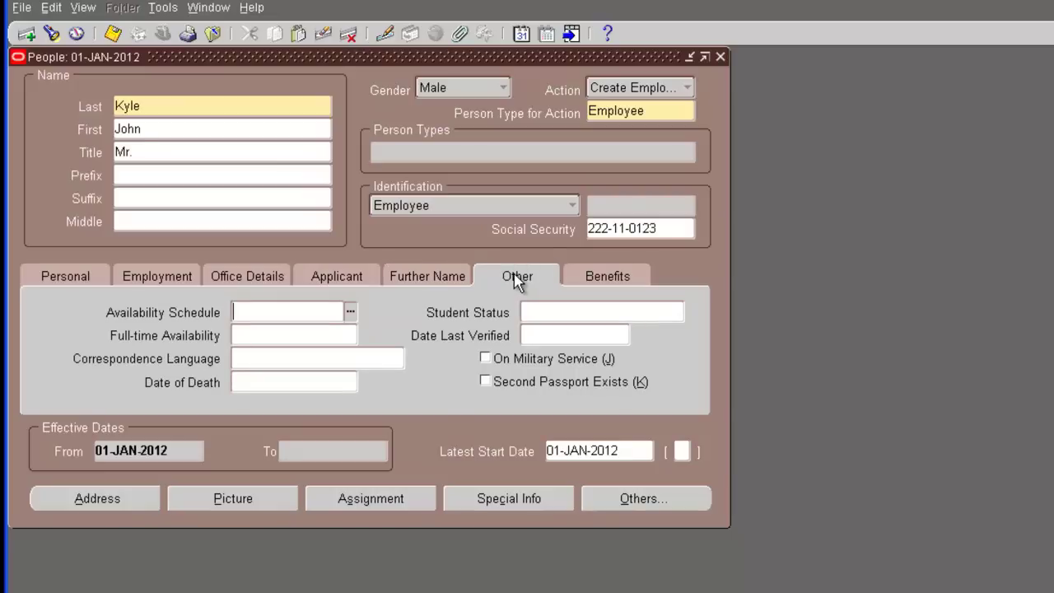
On the Benefits tab, change Date First Hired to 01-JAN-1991
left_click(617, 275)
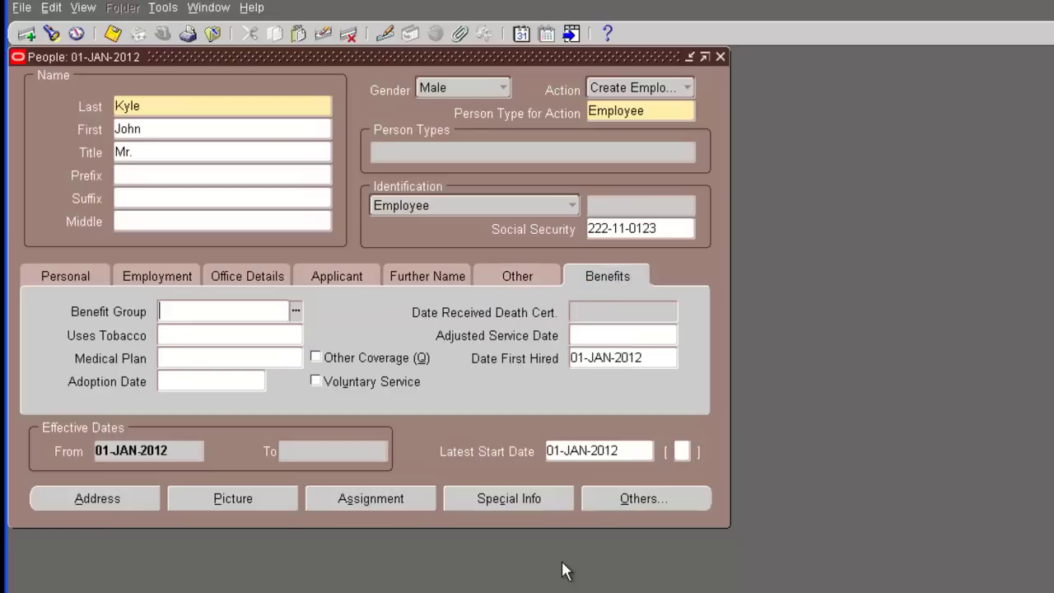
left_click(641, 358)
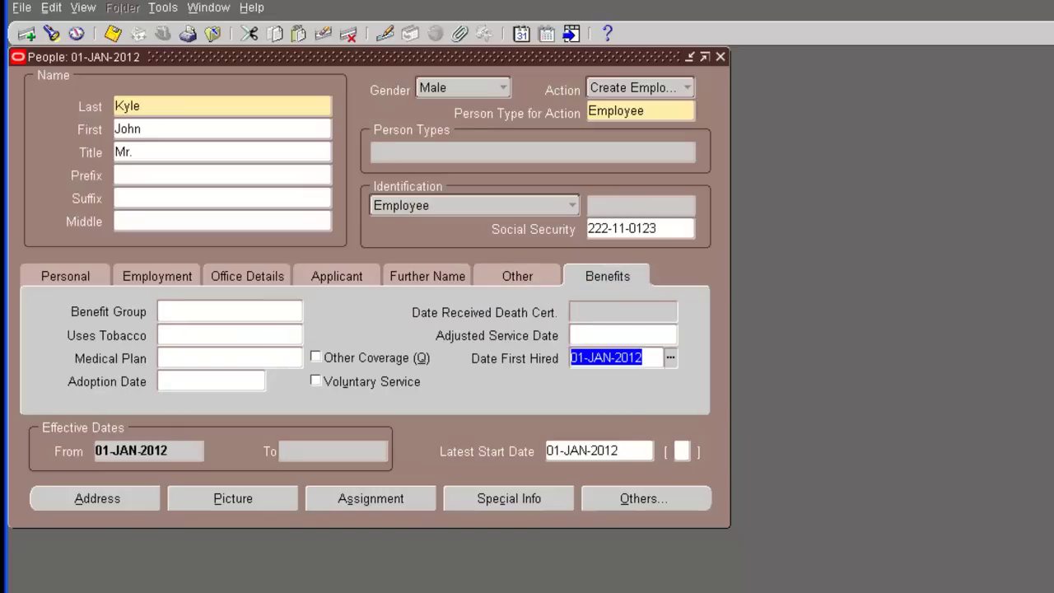
type("1-")
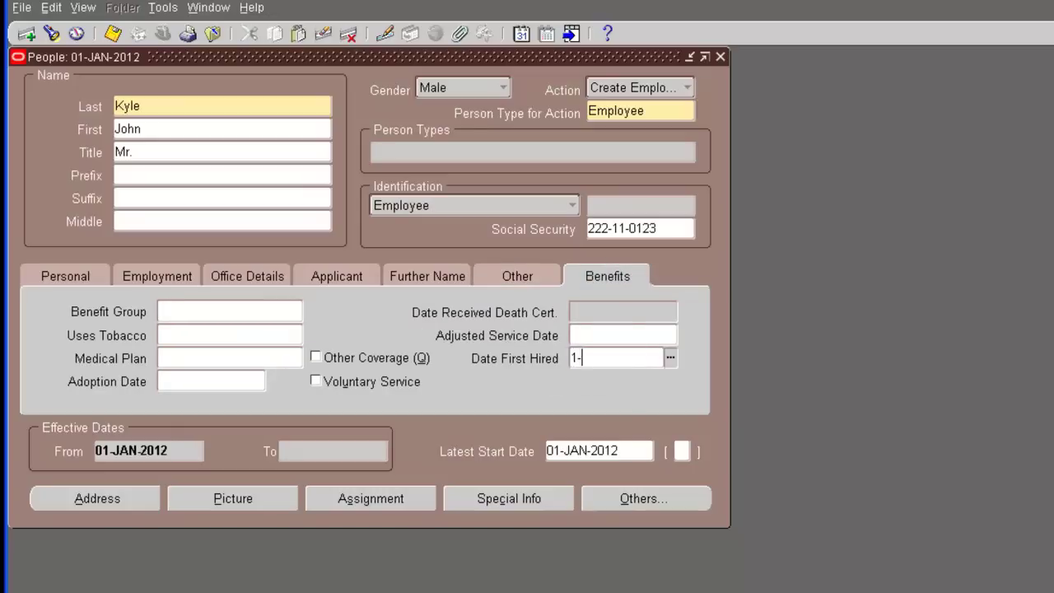
type("JAN-91")
left_click(205, 381)
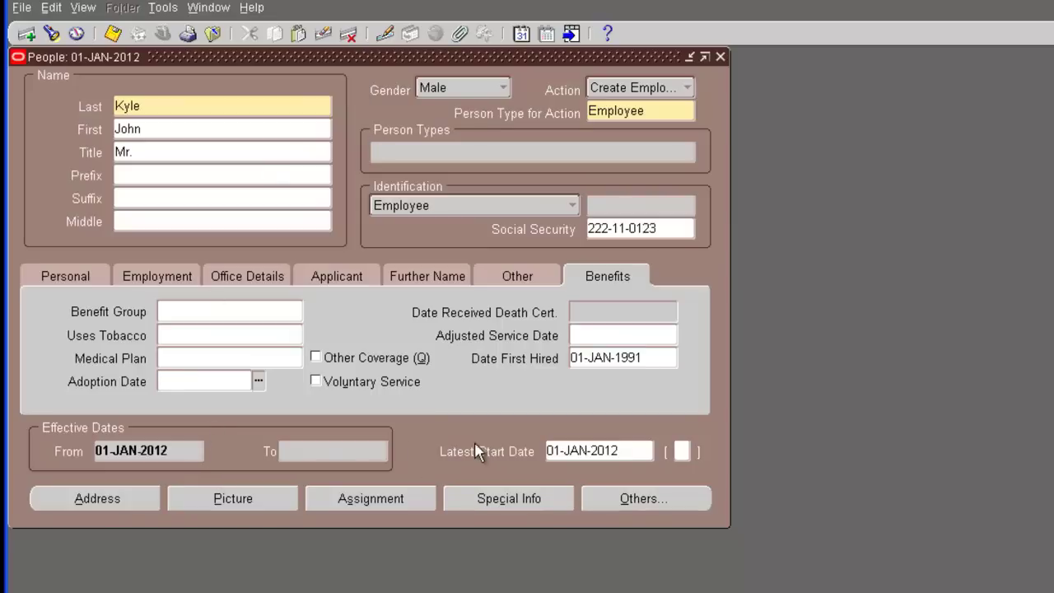
left_click(175, 459)
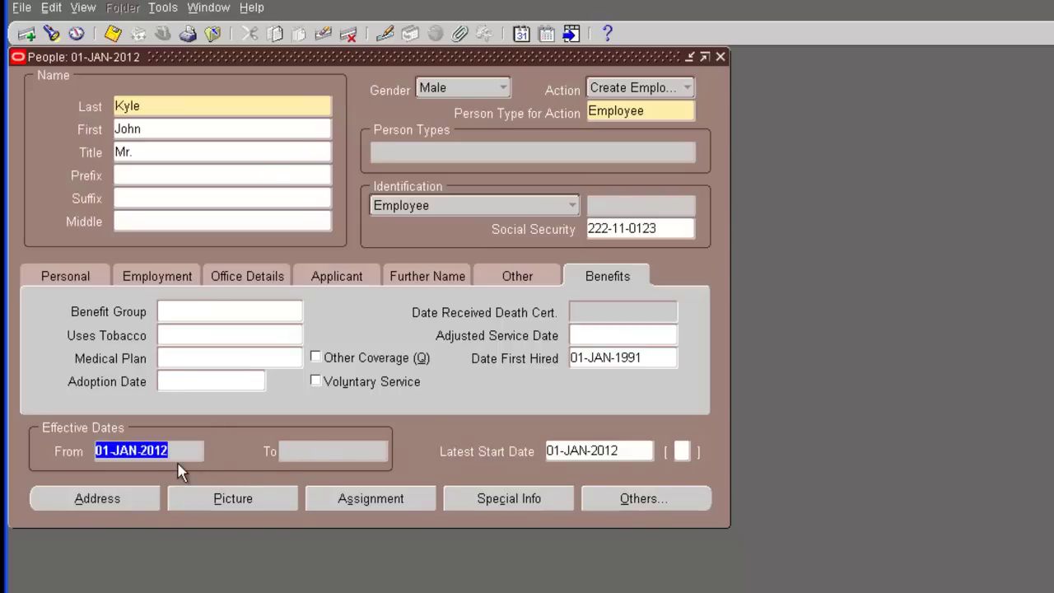
left_click(650, 354)
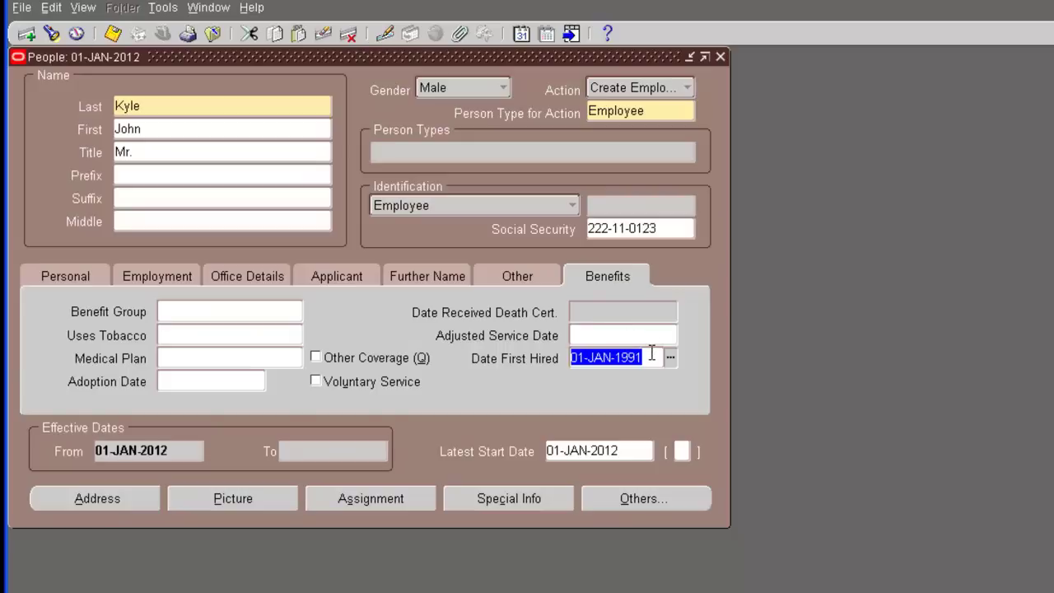
left_click(168, 450)
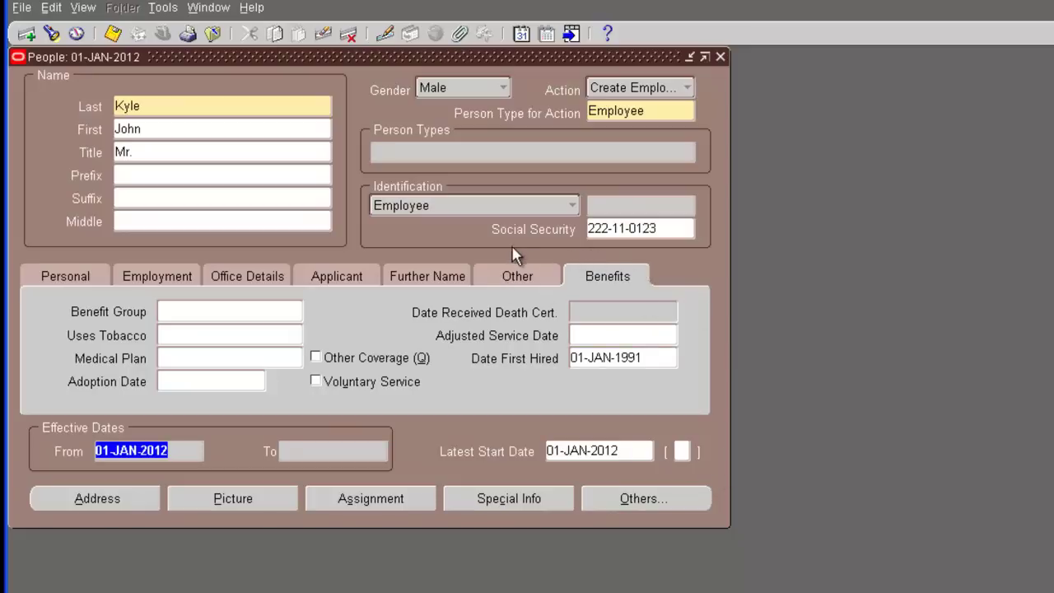
Save the new employee and check the generated employee number
left_click(111, 34)
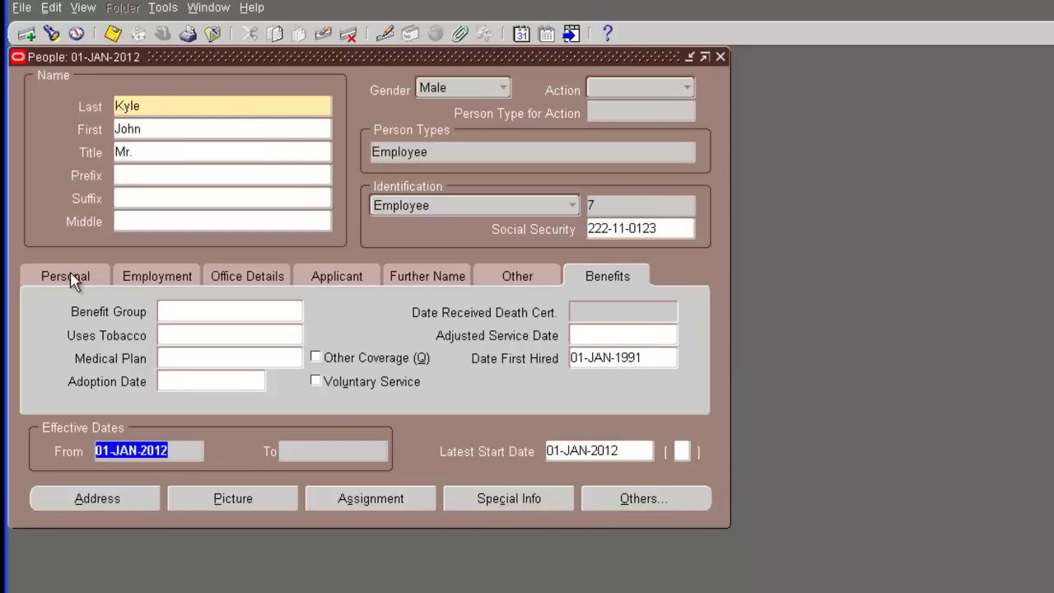
left_click(610, 204)
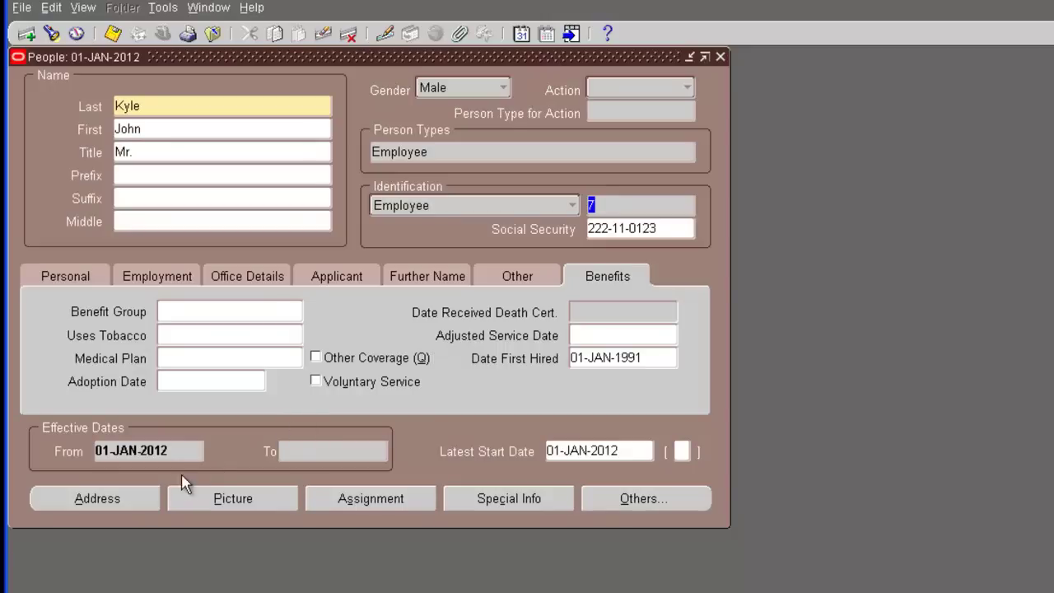
Enter the employee's home street address, city and zip code, save it and close the Address window
left_click(102, 502)
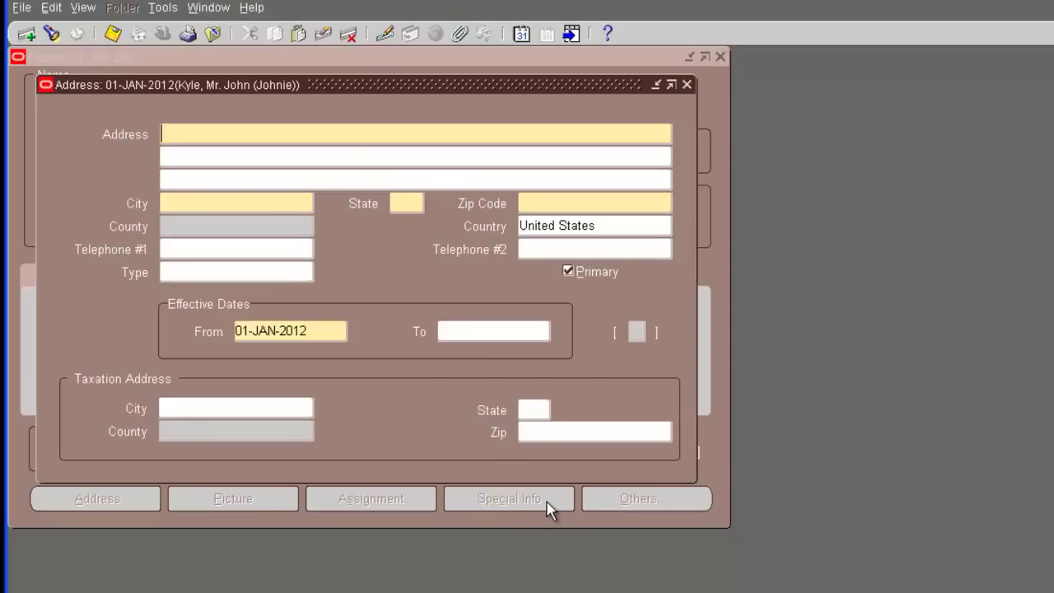
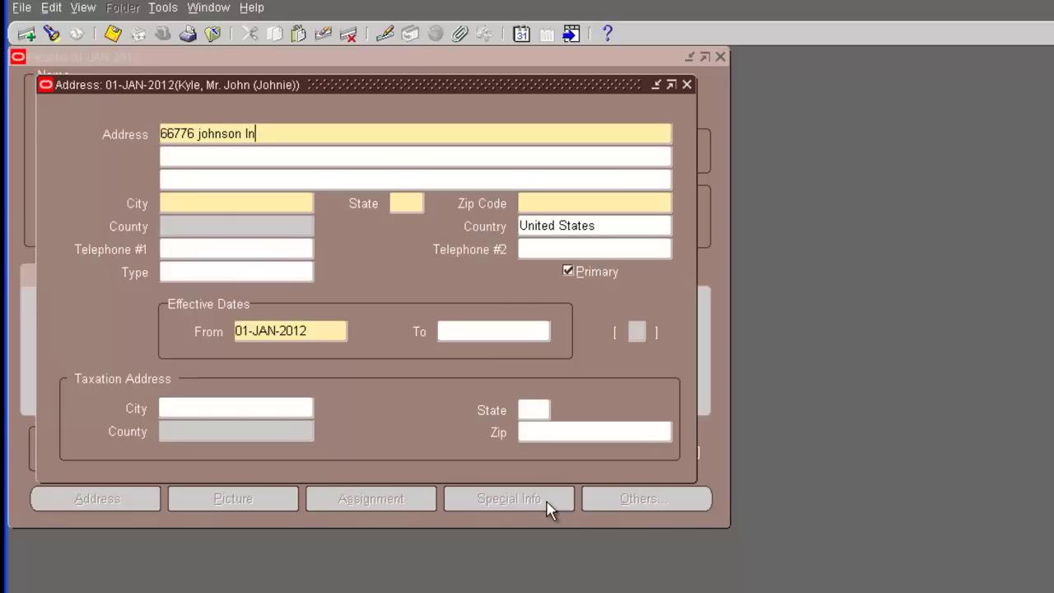
key("Tab")
key("Tab")
key("Tab")
type("los angeles")
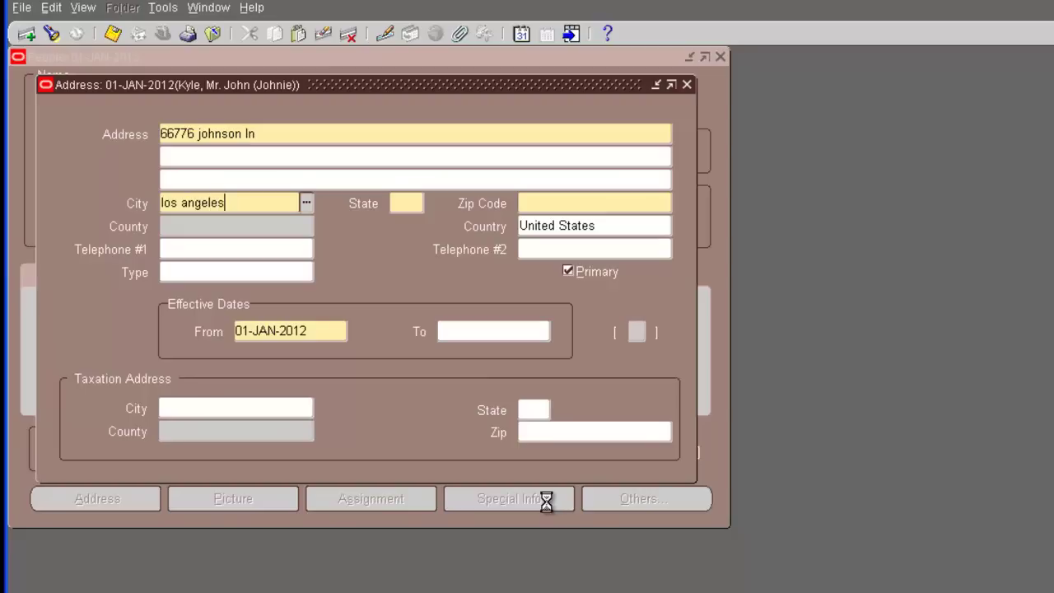
key("Tab")
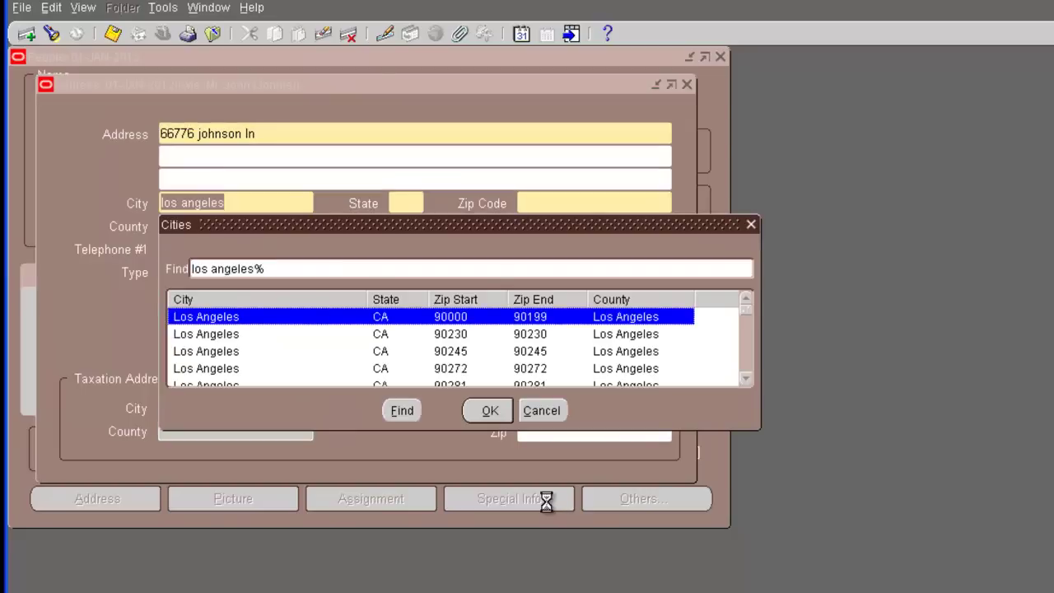
key("Return")
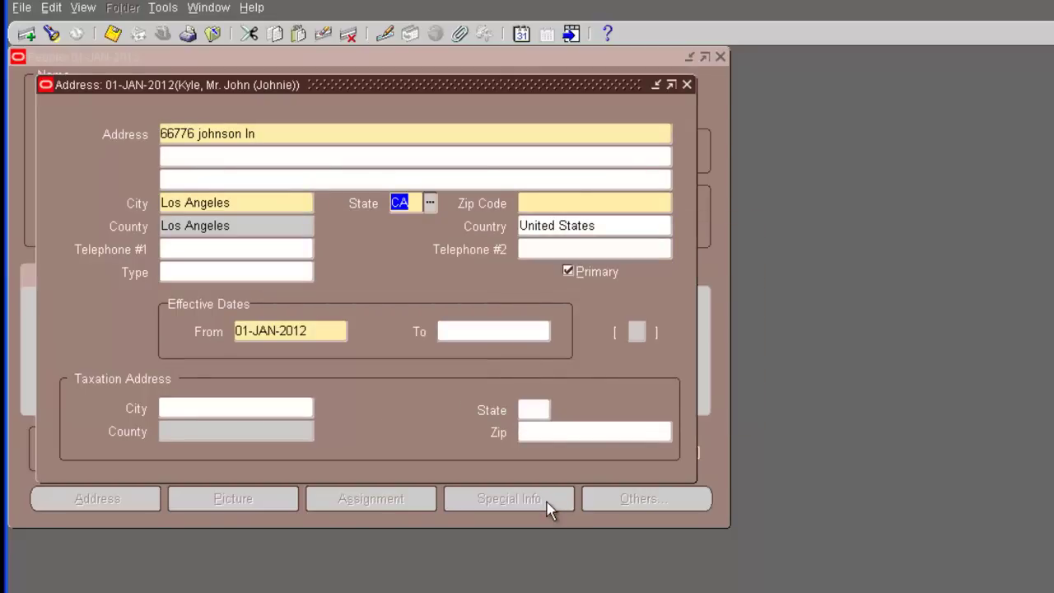
key("Tab")
type("90020")
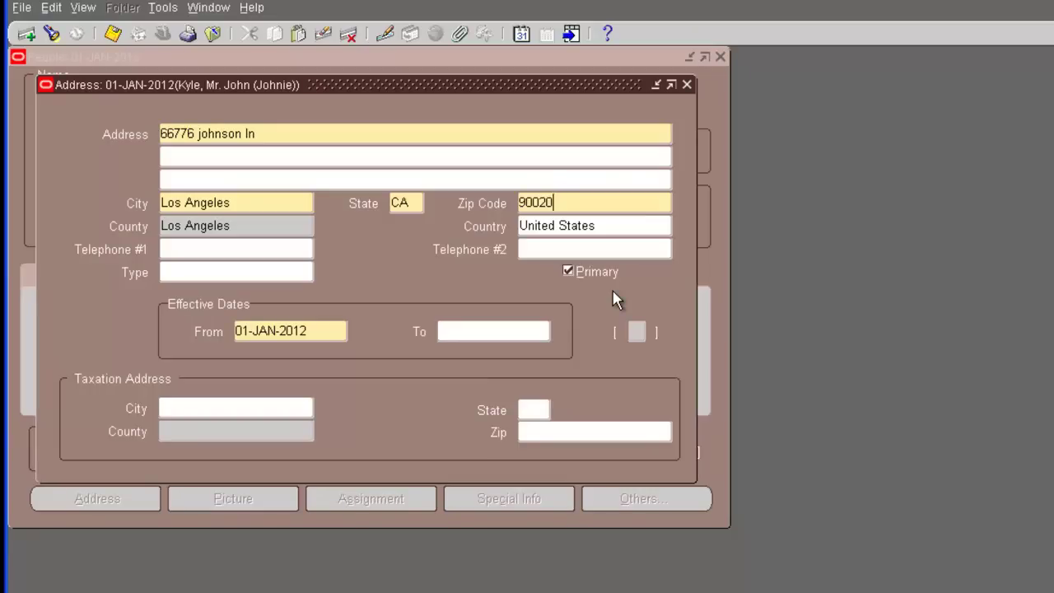
left_click(112, 34)
left_click(686, 84)
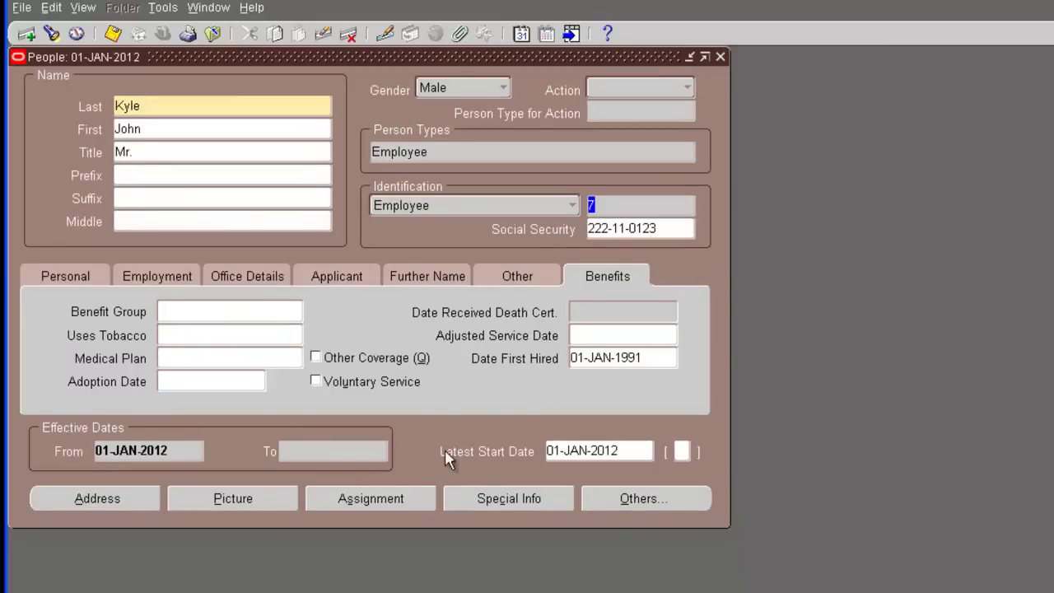
Open the assignment and search organizations matching 'Demo Corporation US %'
left_click(400, 497)
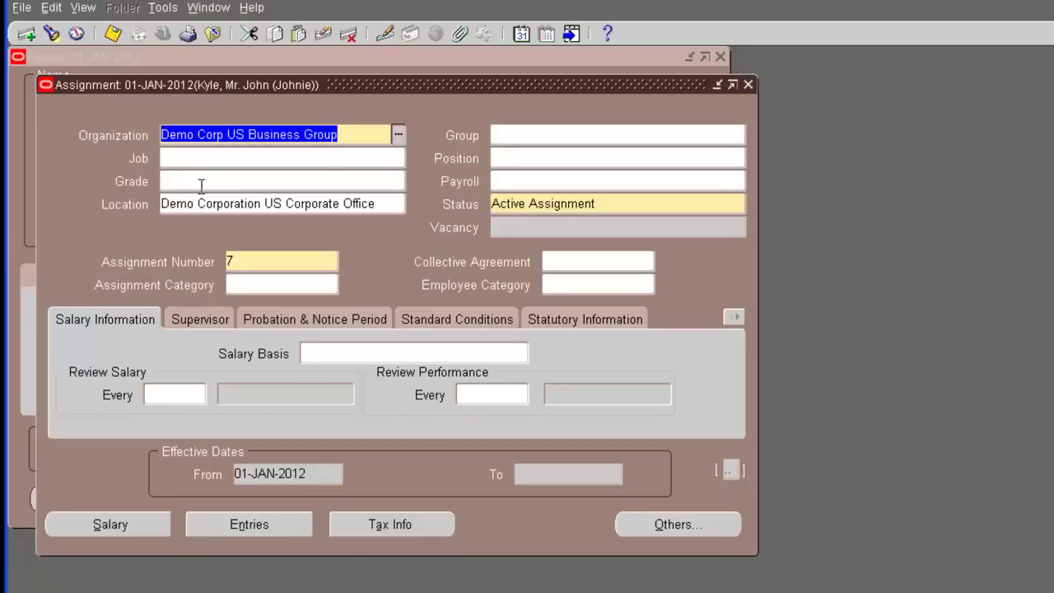
left_click(400, 140)
type("Demo Corporation US %")
key("Return")
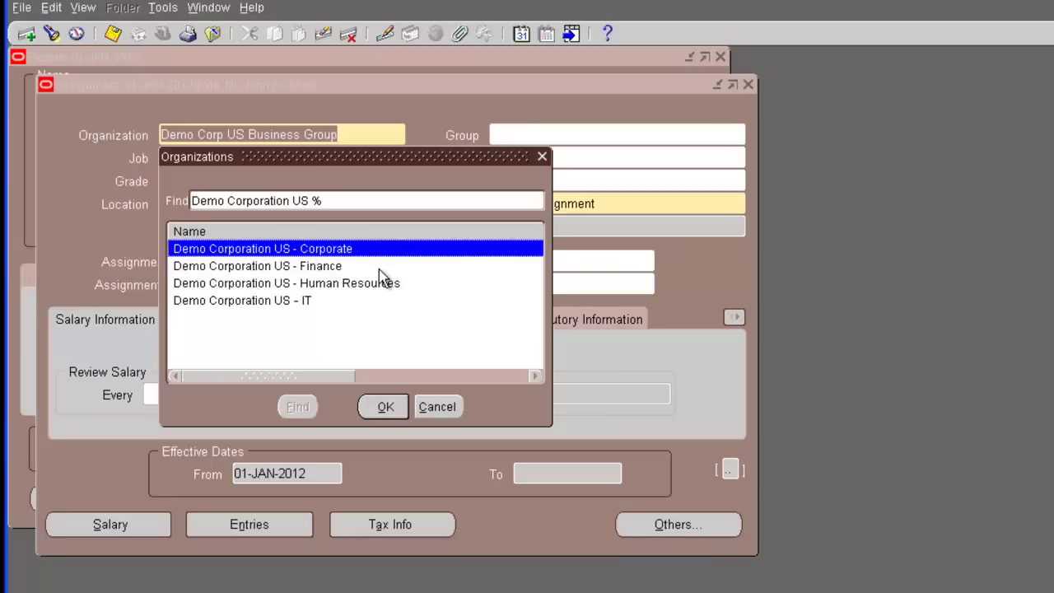
Select Demo Corporation US - Corporate as the organization, applied as a correction
left_click(380, 407)
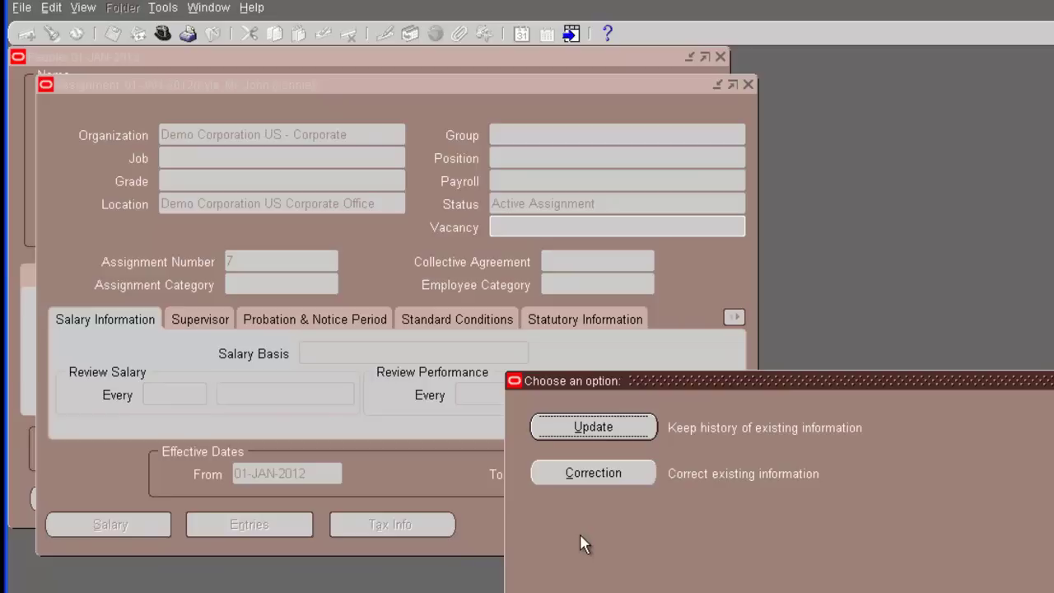
left_click(601, 484)
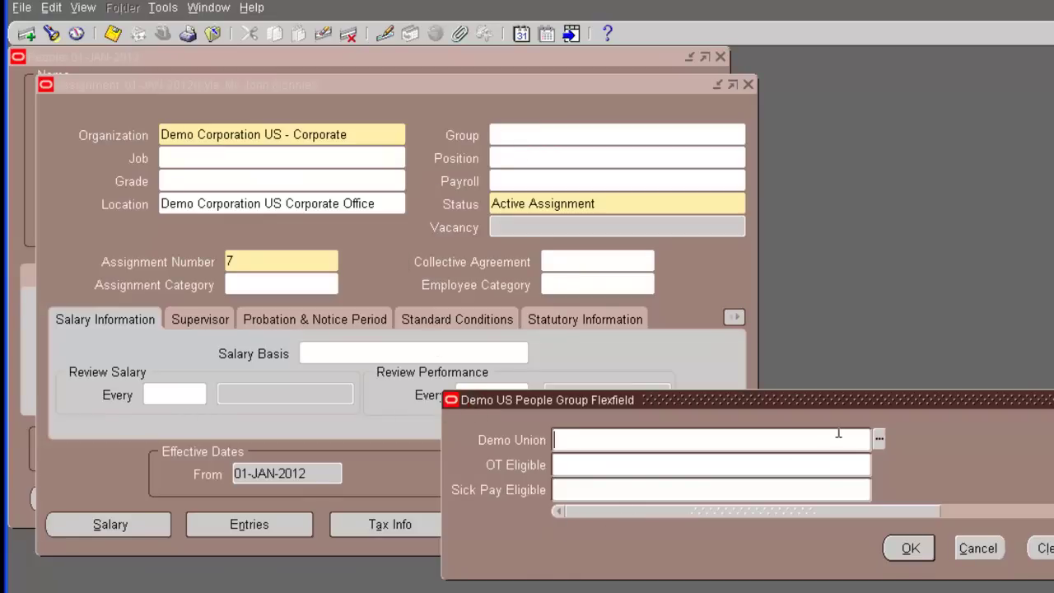
Set the people group to EXECUTIVE_GUILD union, with OT and Sick Pay Eligible both No
left_click(916, 558)
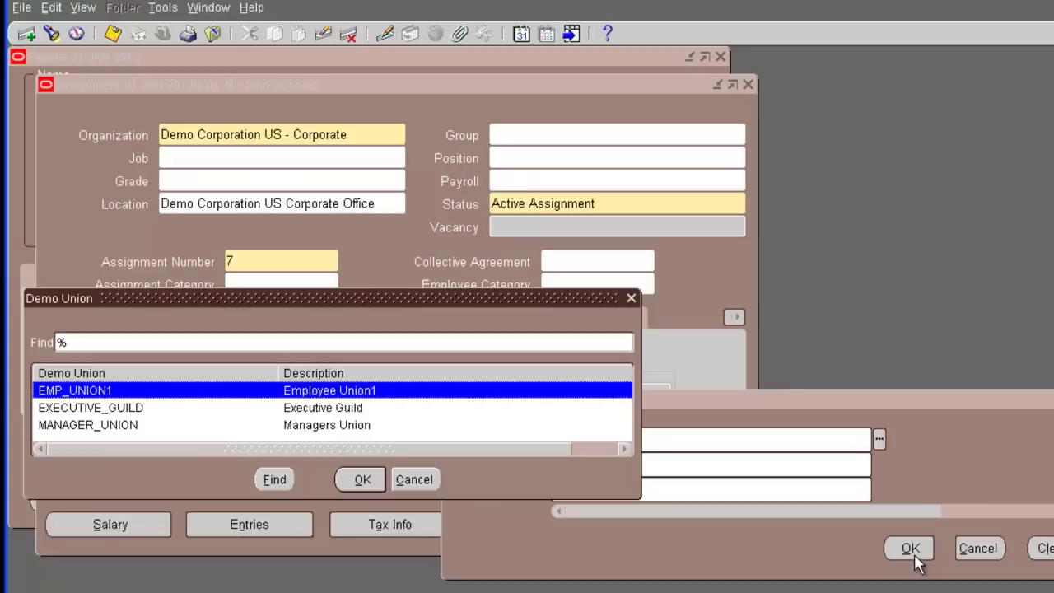
left_click(118, 410)
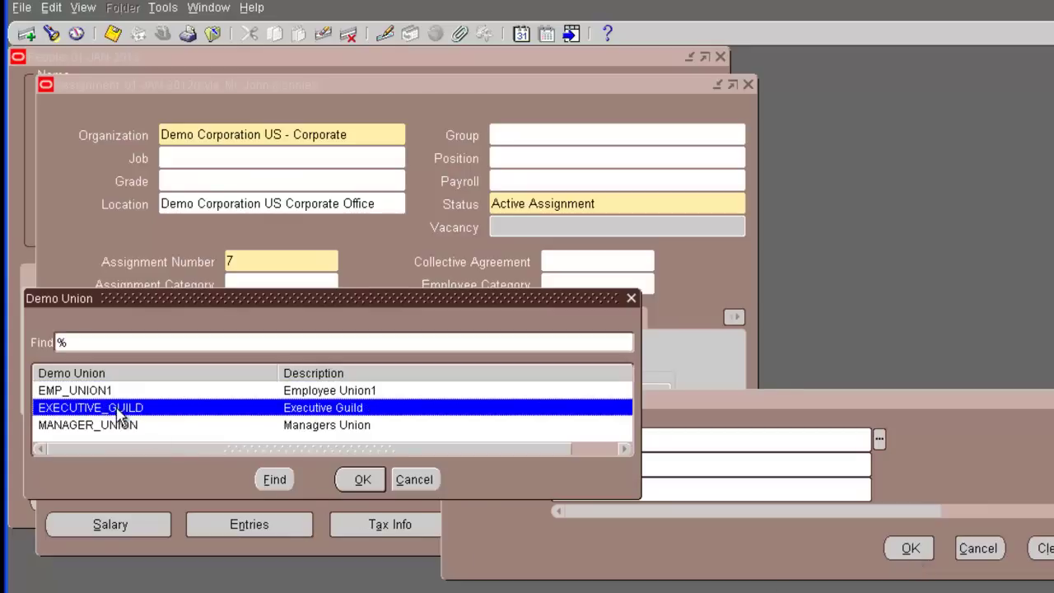
left_click(357, 480)
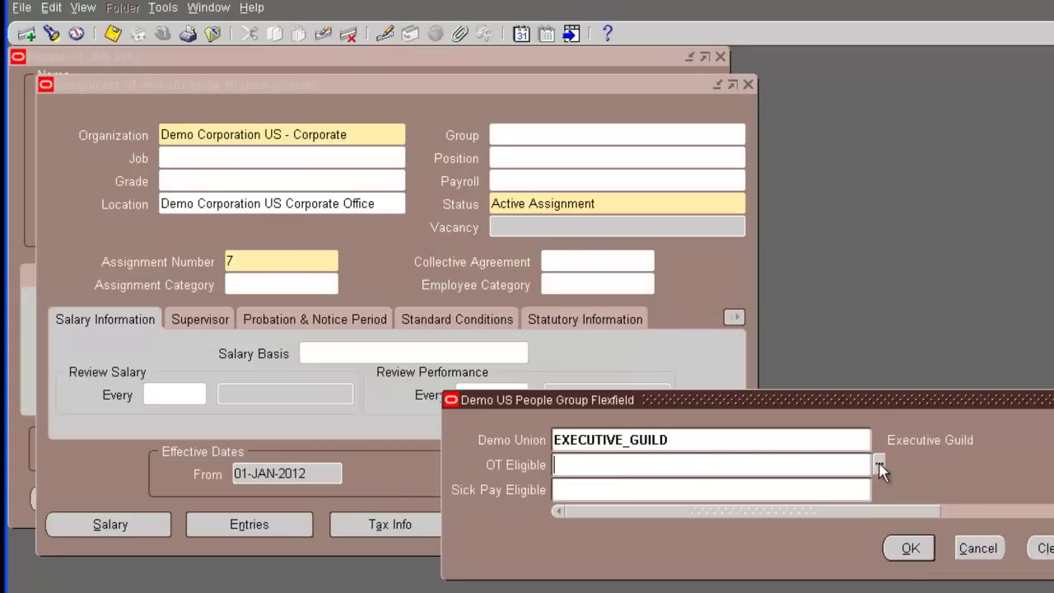
left_click(880, 465)
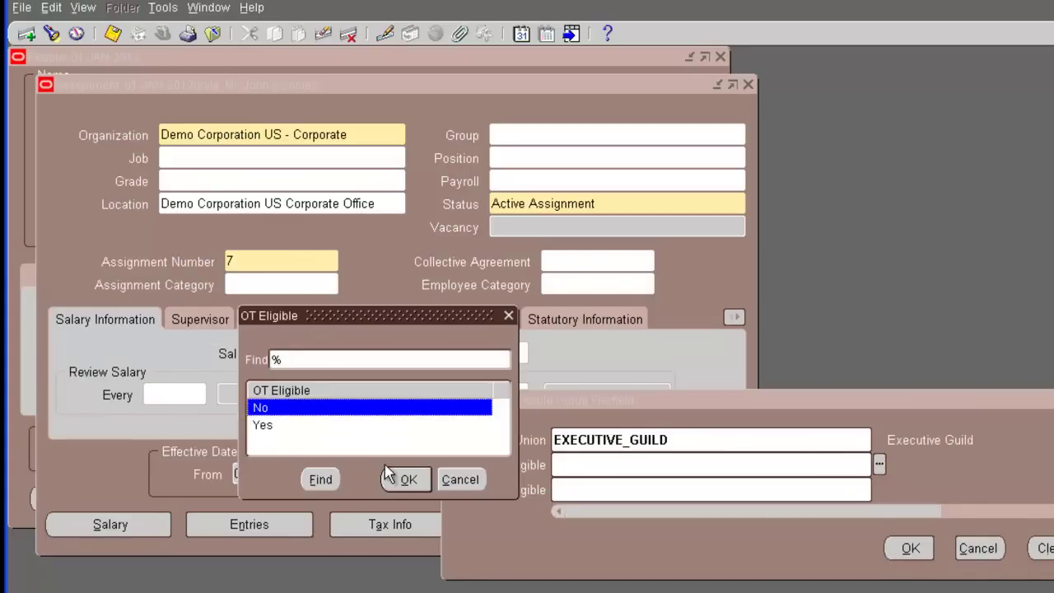
left_click(389, 477)
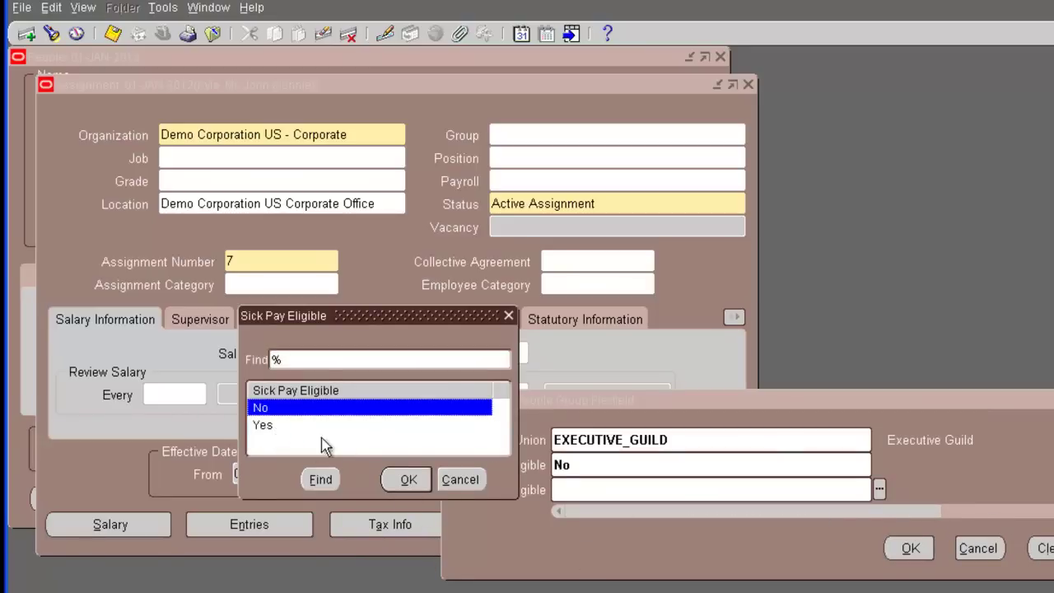
left_click(412, 480)
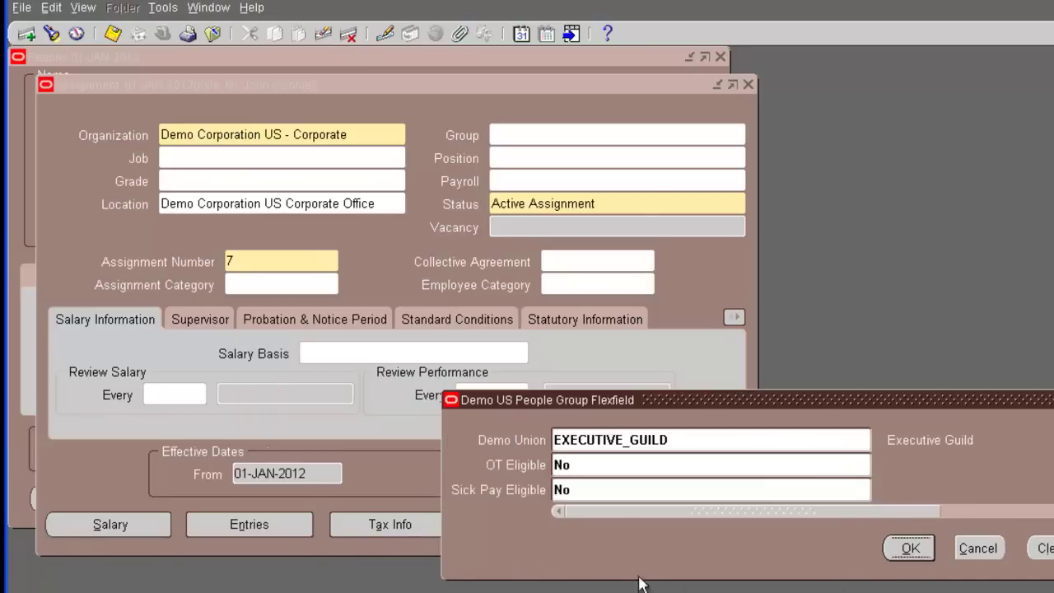
left_click(910, 548)
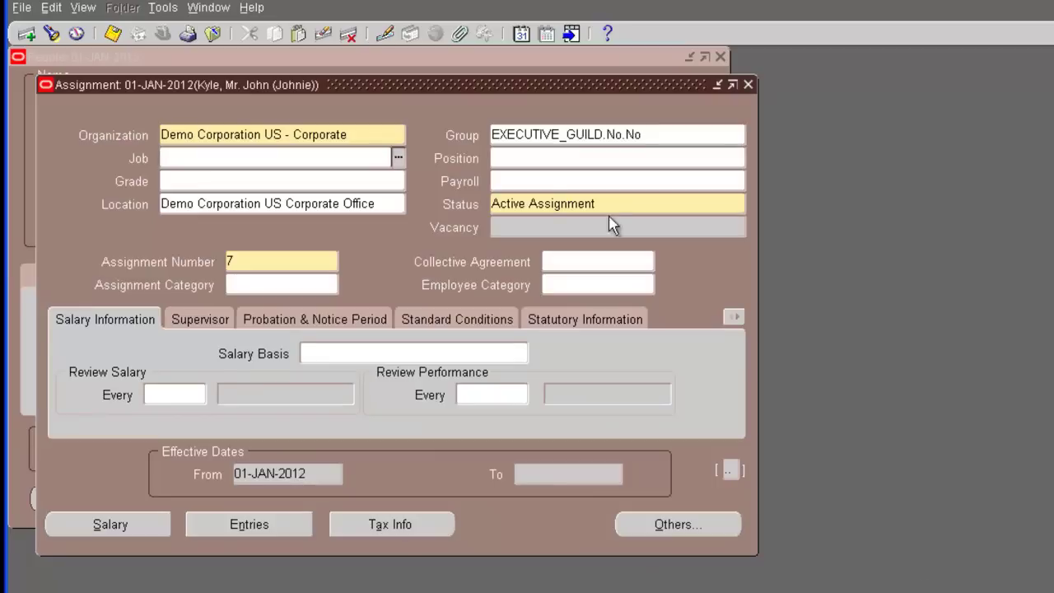
Set the job to CORP.CFO.EXEC and the payroll to Demo Corp US Monthly
left_click(398, 158)
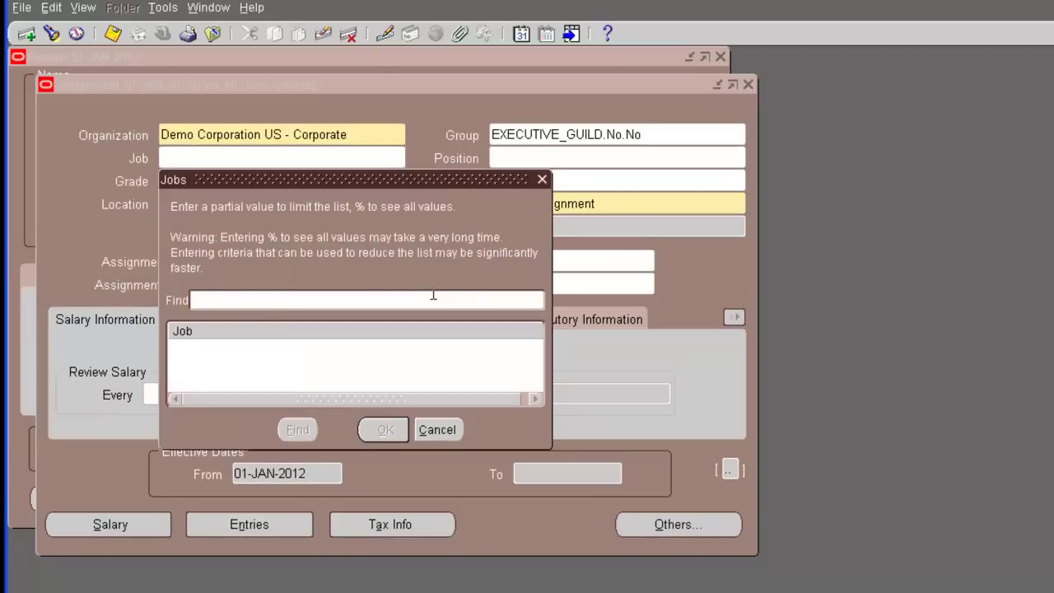
type("%")
key("Return")
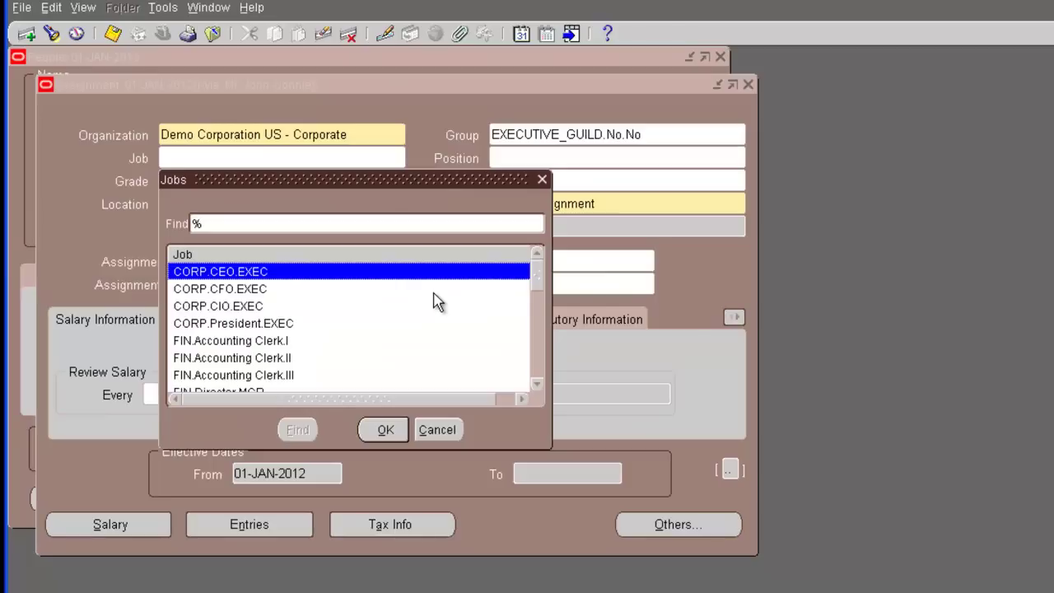
left_click(239, 289)
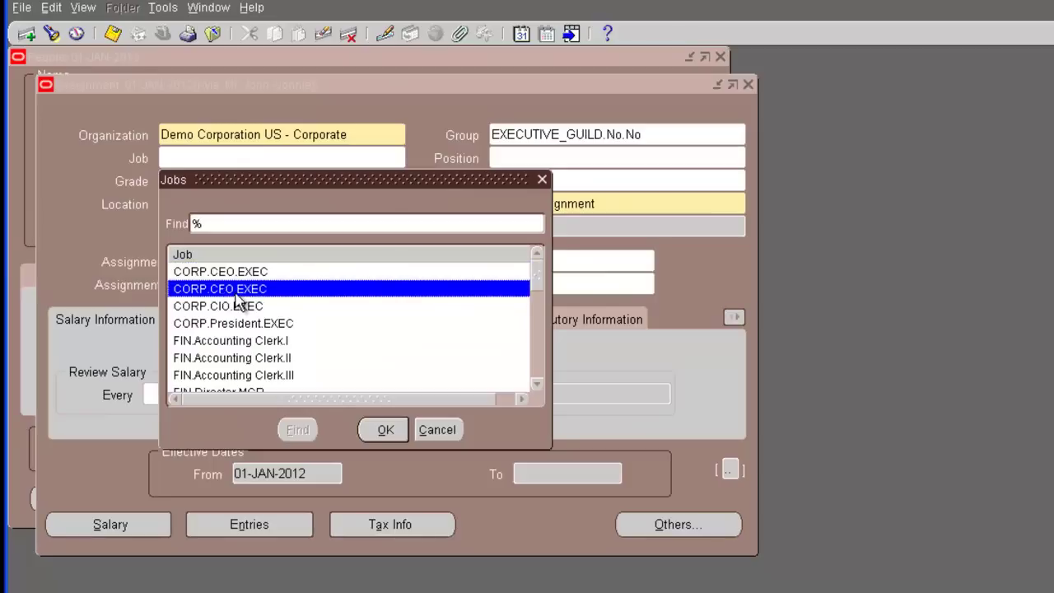
left_click(386, 430)
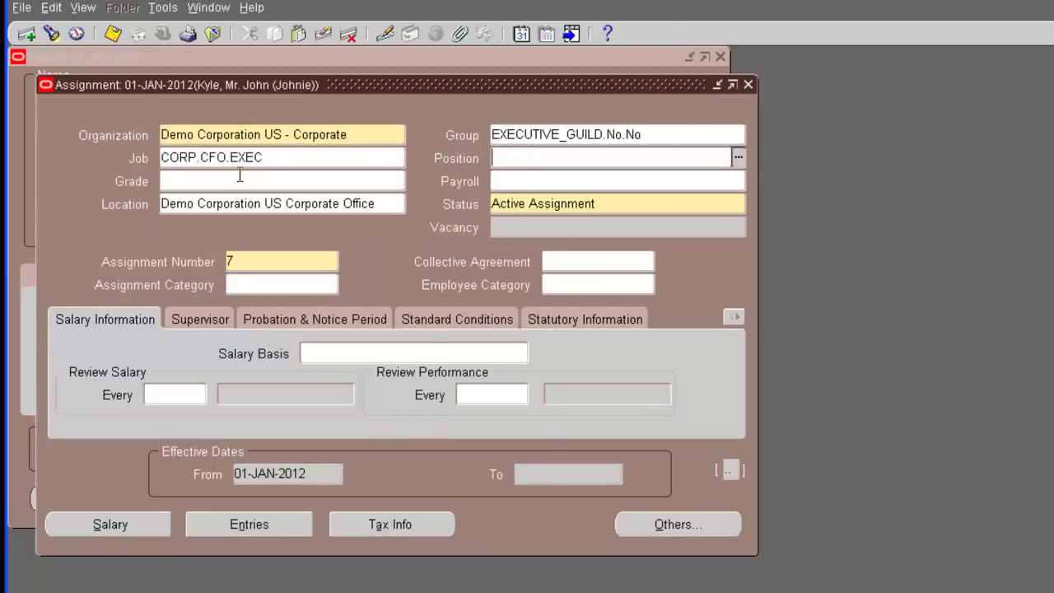
left_click(501, 182)
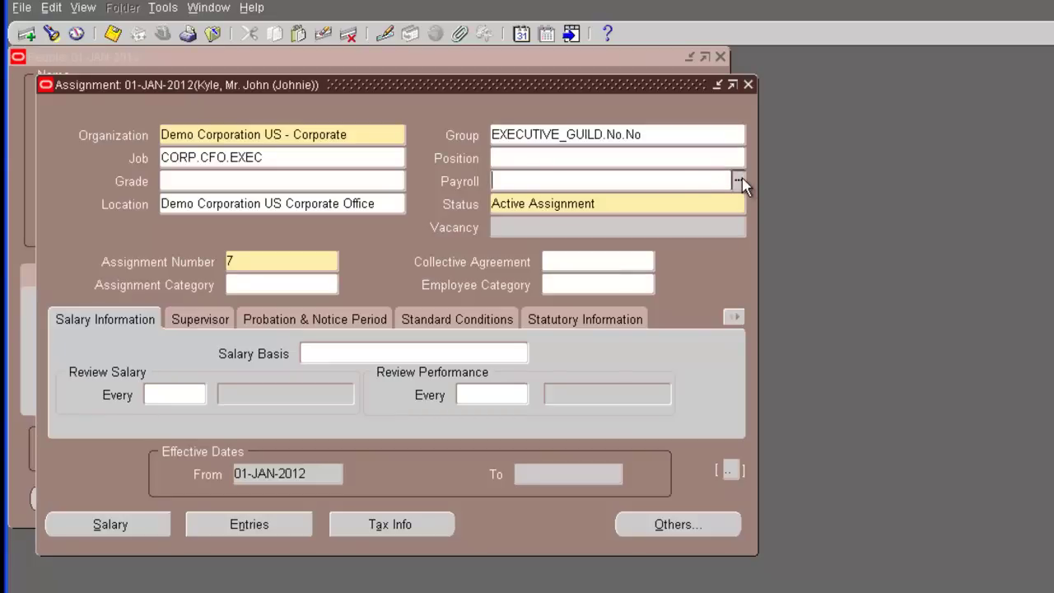
left_click(739, 181)
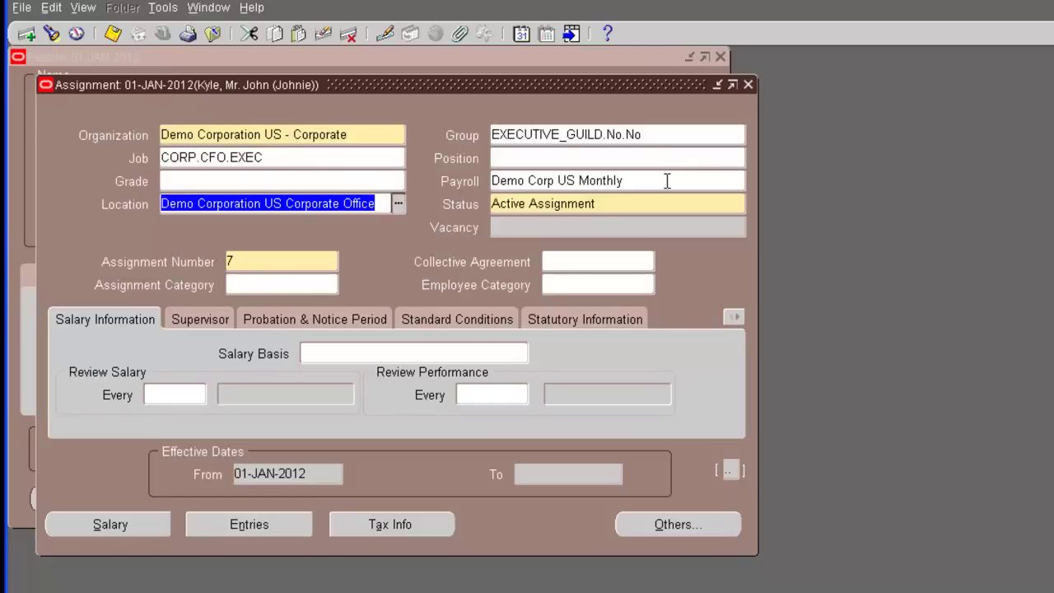
Set assignment category Fulltime-Regular and salary basis Demo Corp US Monthly
left_click(301, 284)
left_click(330, 285)
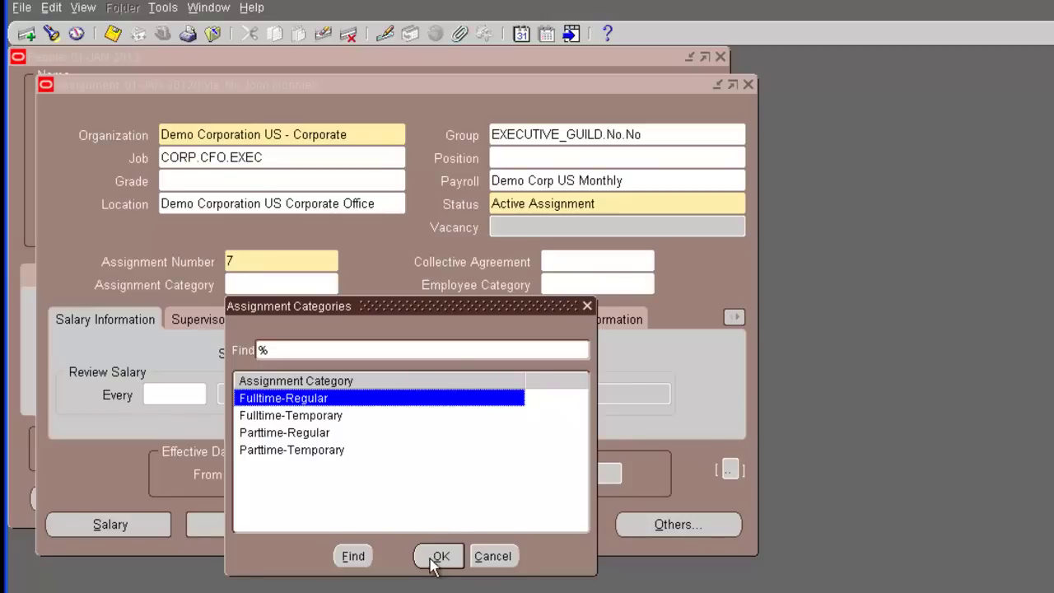
left_click(439, 557)
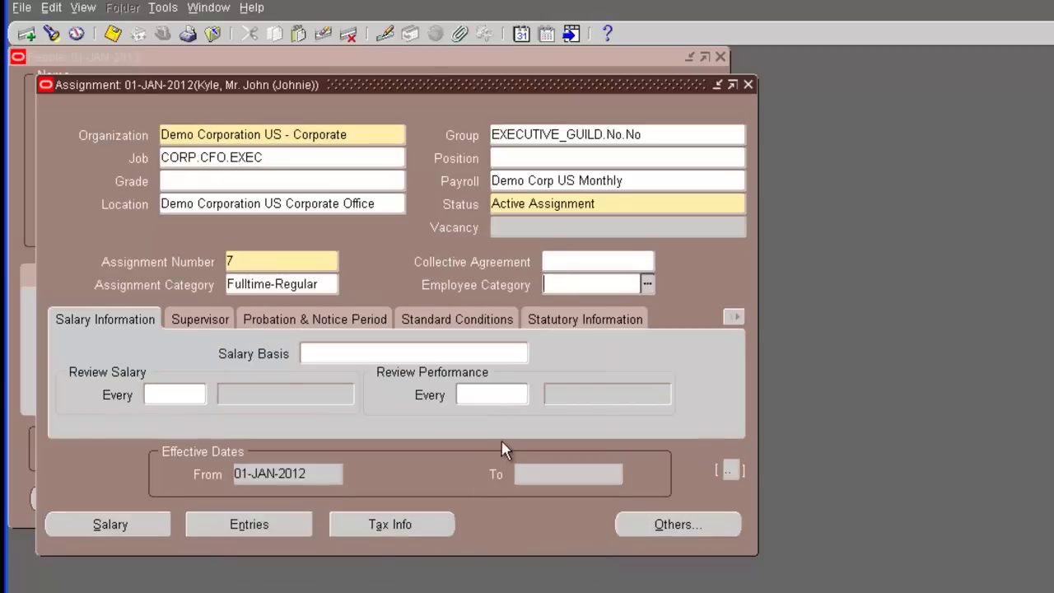
left_click(648, 284)
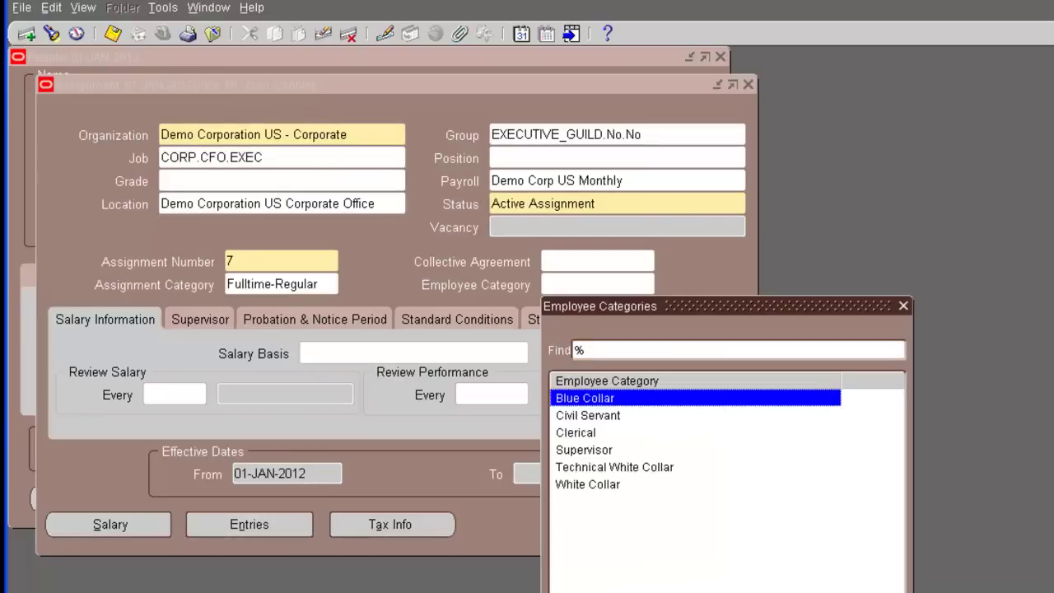
left_click(769, 585)
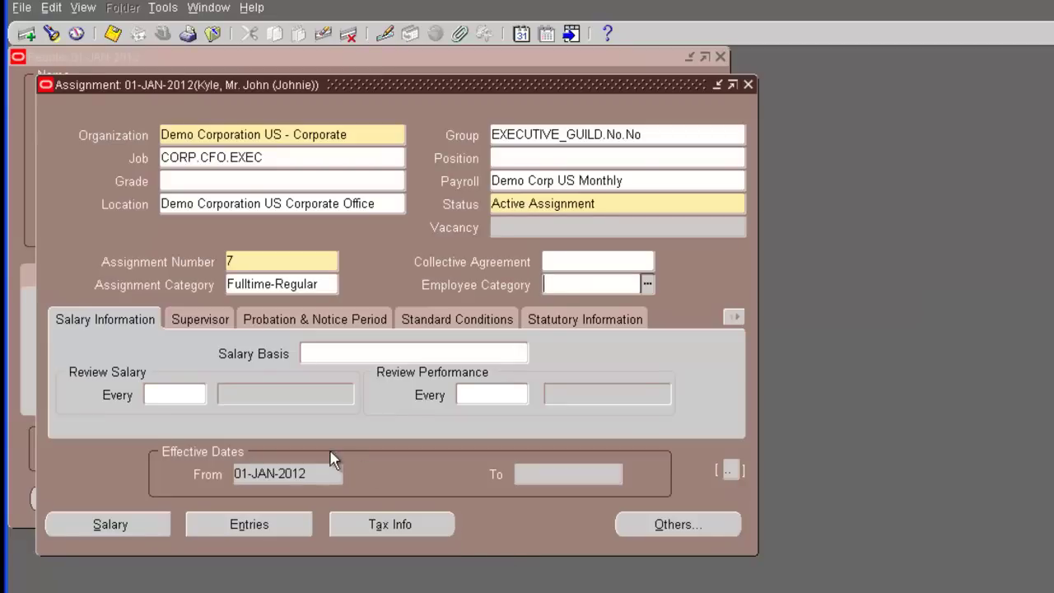
left_click(456, 351)
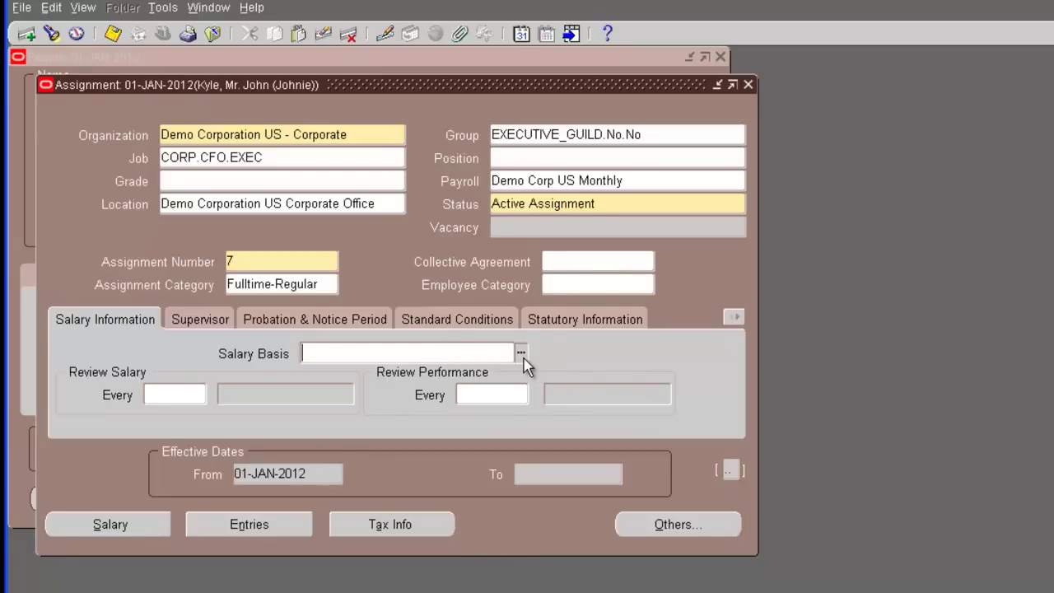
left_click(521, 353)
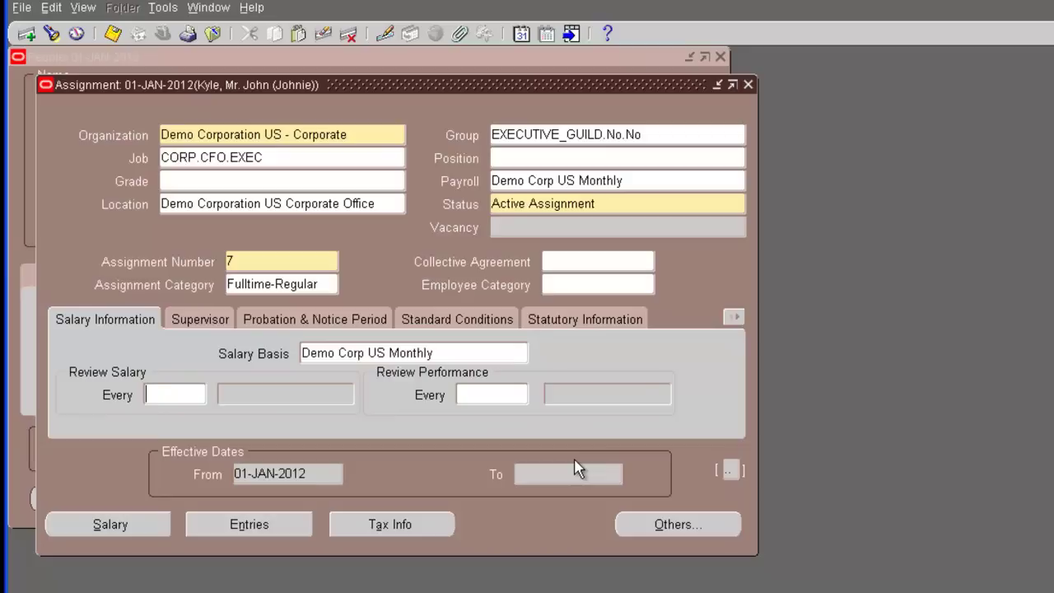
On the Supervisor tab, find and select the supervisor using a wildcard name search
left_click(206, 324)
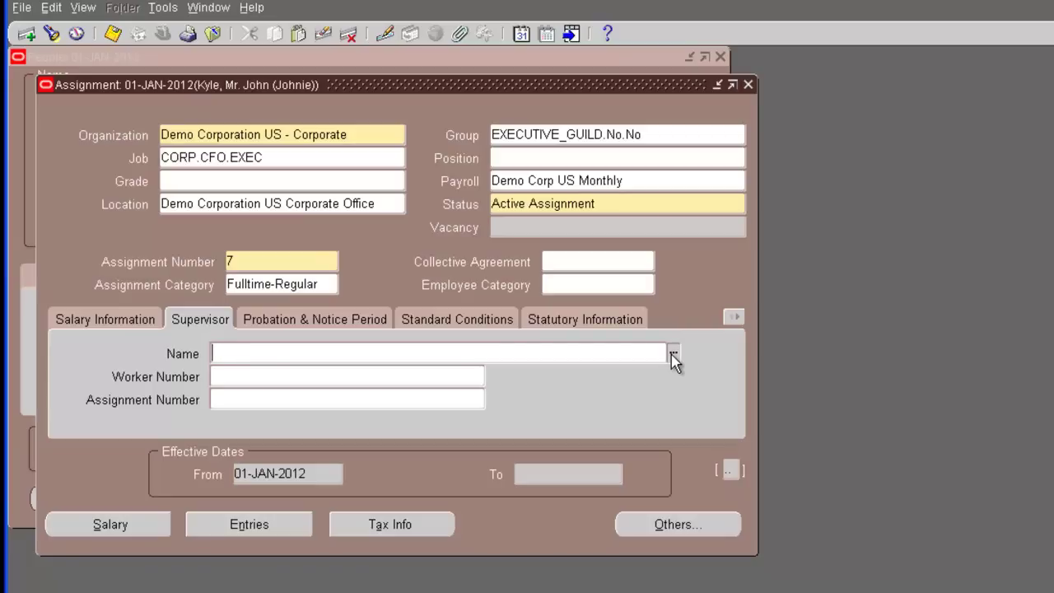
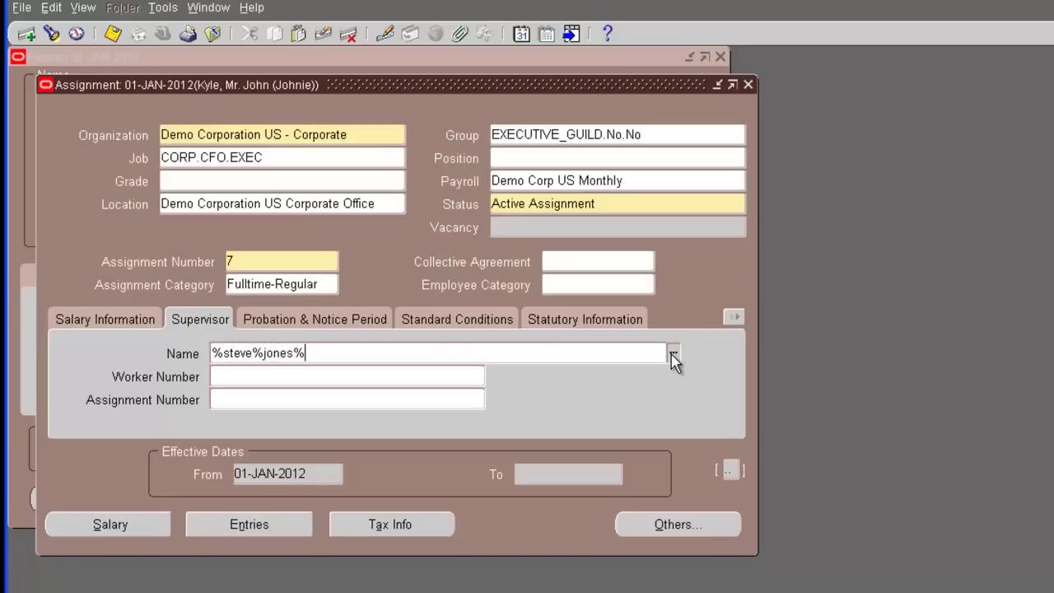
left_click(672, 353)
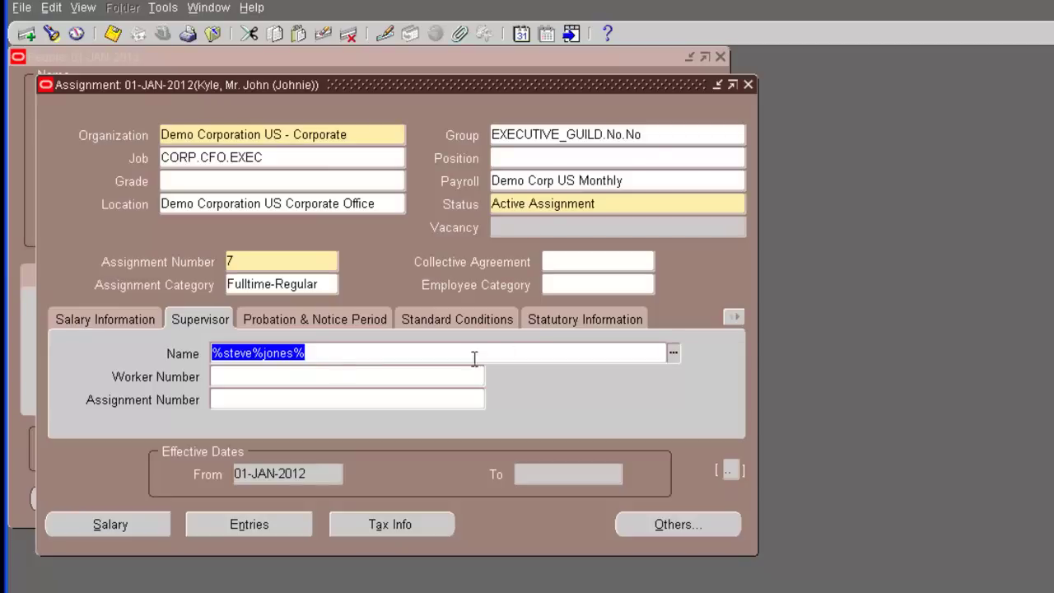
type("%")
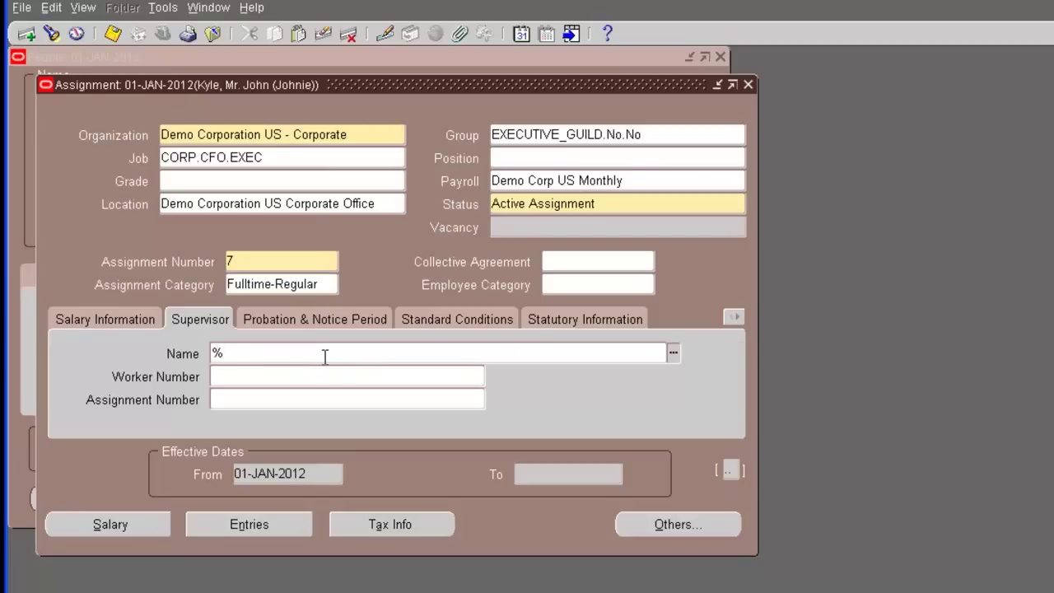
type("jones")
type("%")
key("Tab")
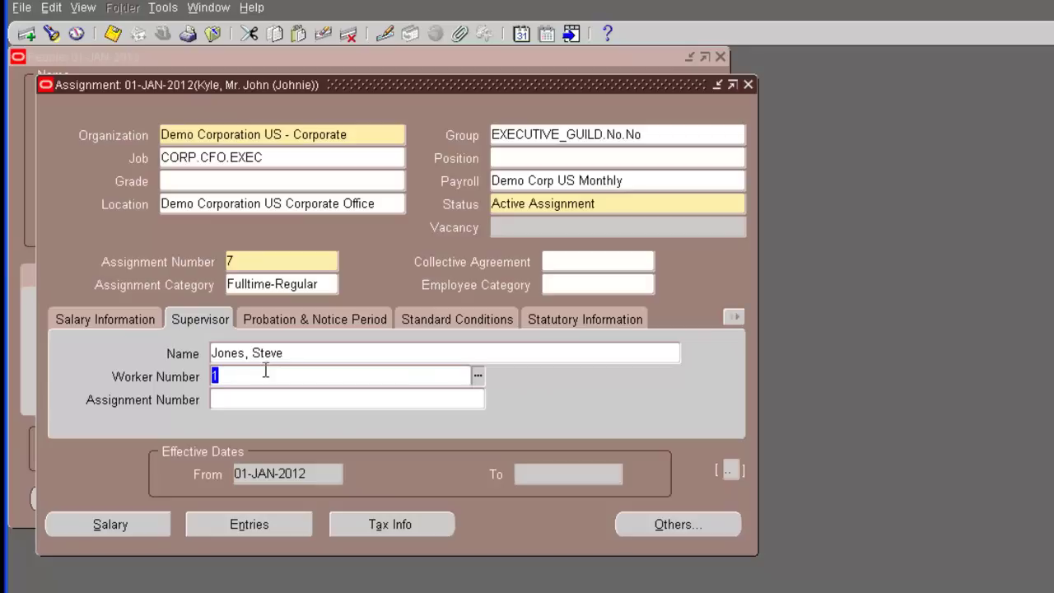
Check the probation length, then view standard conditions: 40 hours per week, 08:00 to 17:00
left_click(337, 320)
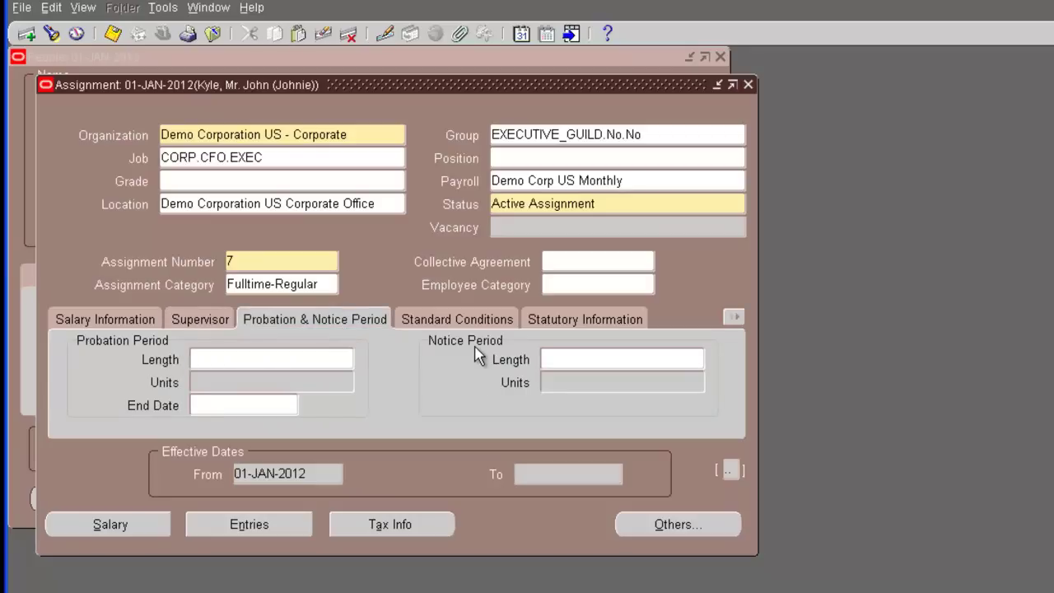
left_click(268, 358)
left_click(434, 321)
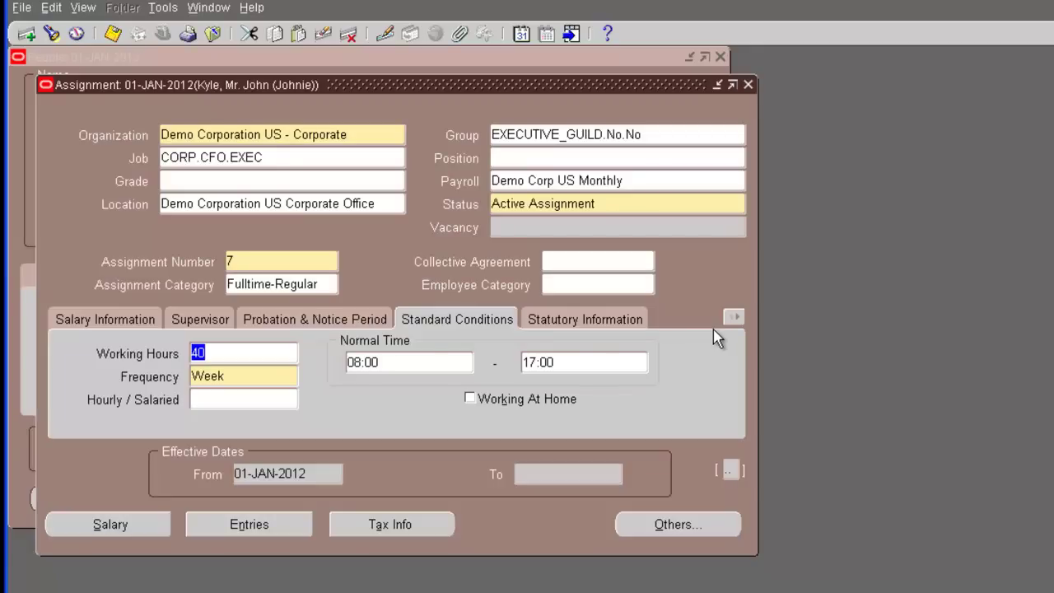
Set the GRE in the statutory information flexfield to Demo Corporation US
left_click(594, 319)
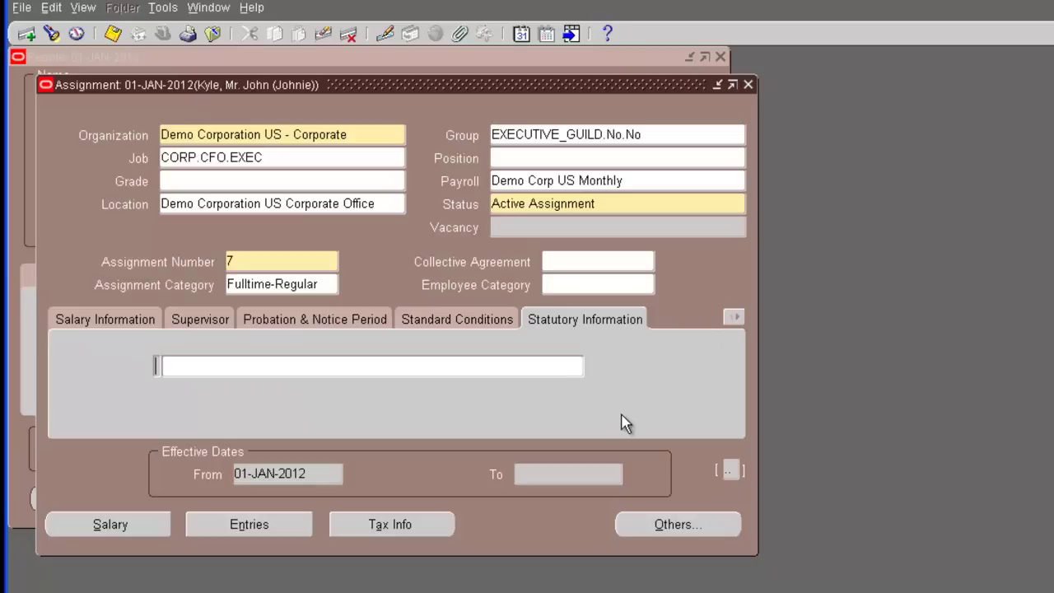
left_click(495, 366)
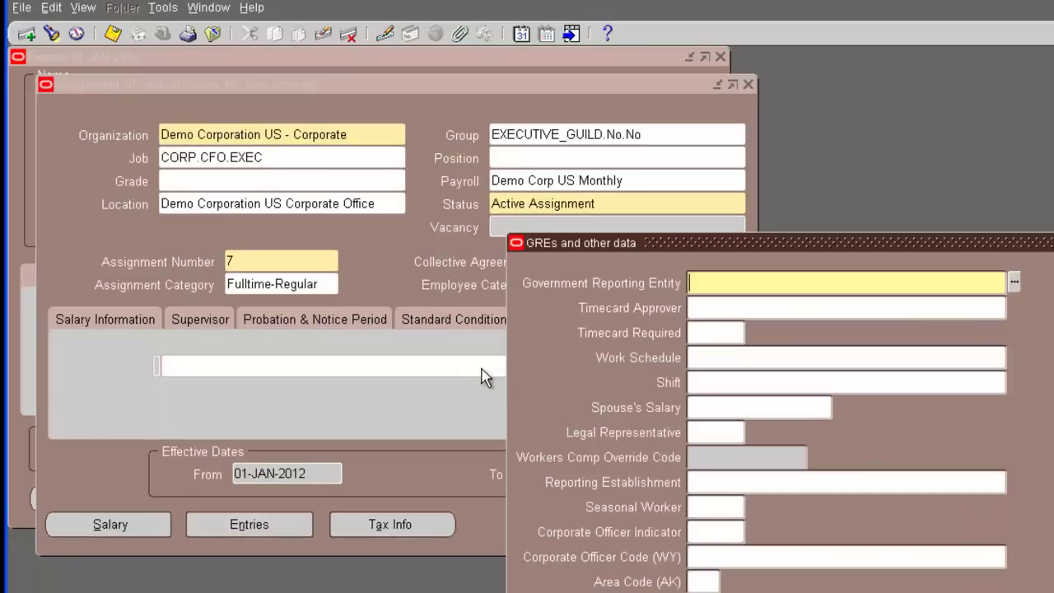
left_click(1015, 282)
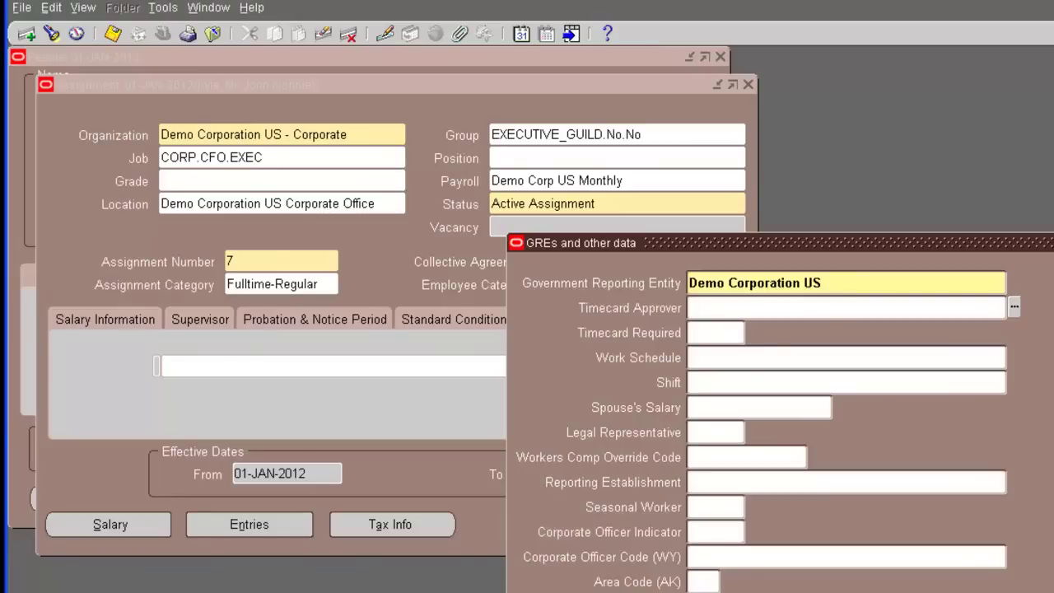
key("Return")
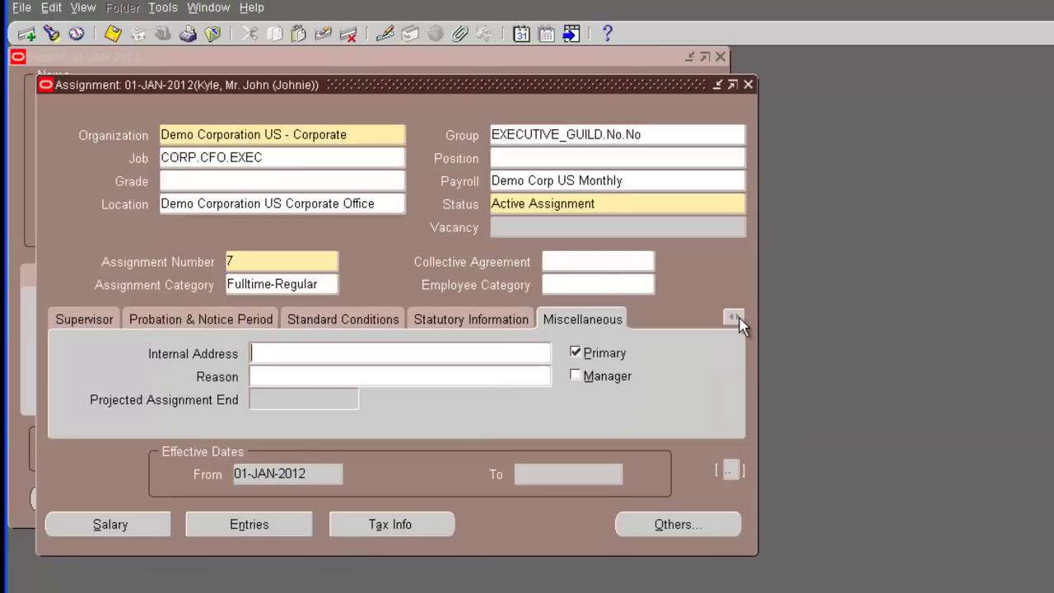
Browse the Special Ceiling and project information sections, ending on Grade Ladder
left_click(734, 317)
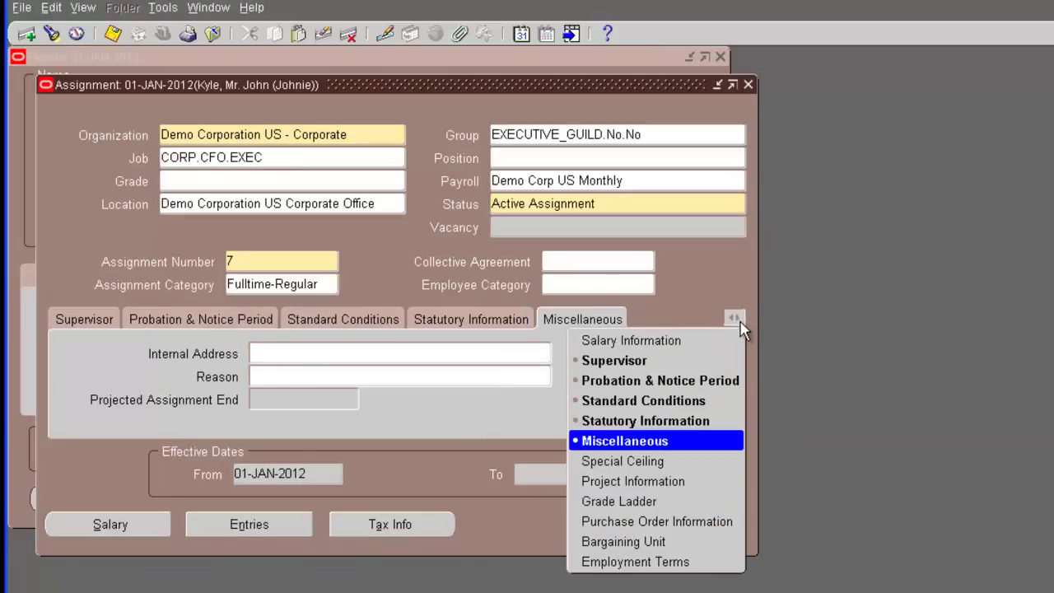
left_click(672, 463)
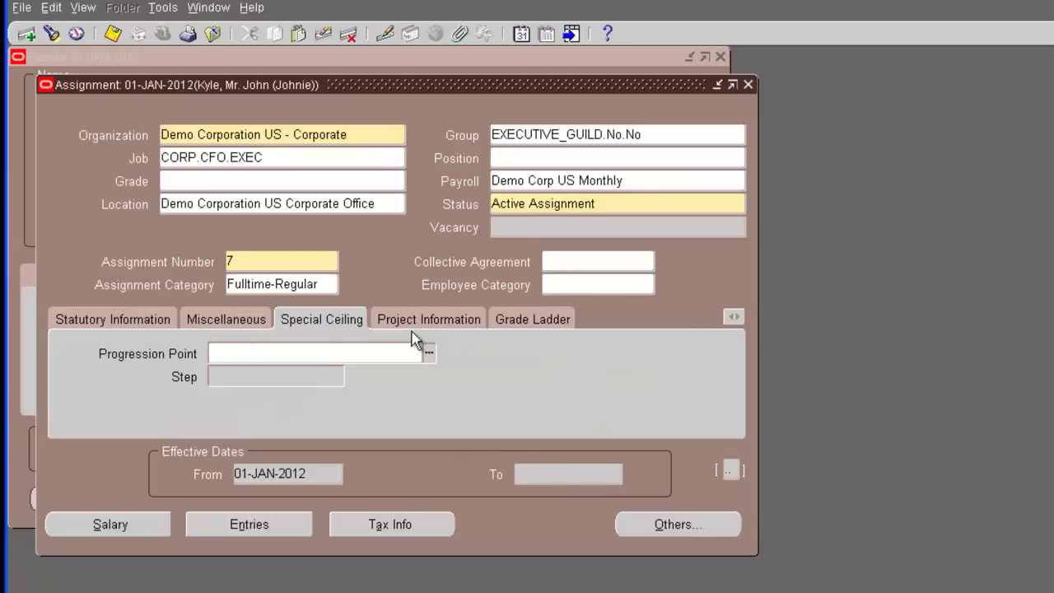
left_click(416, 320)
left_click(560, 322)
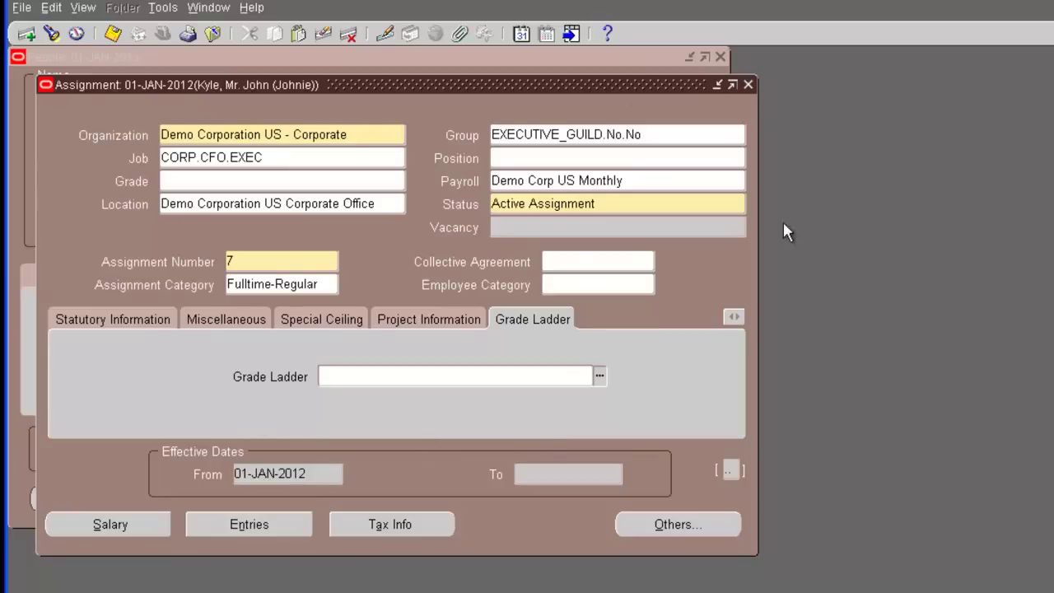
Enter business card title 'Chief Financial Officer' and previous company 'Jacobs Engineering', then save
left_click(732, 470)
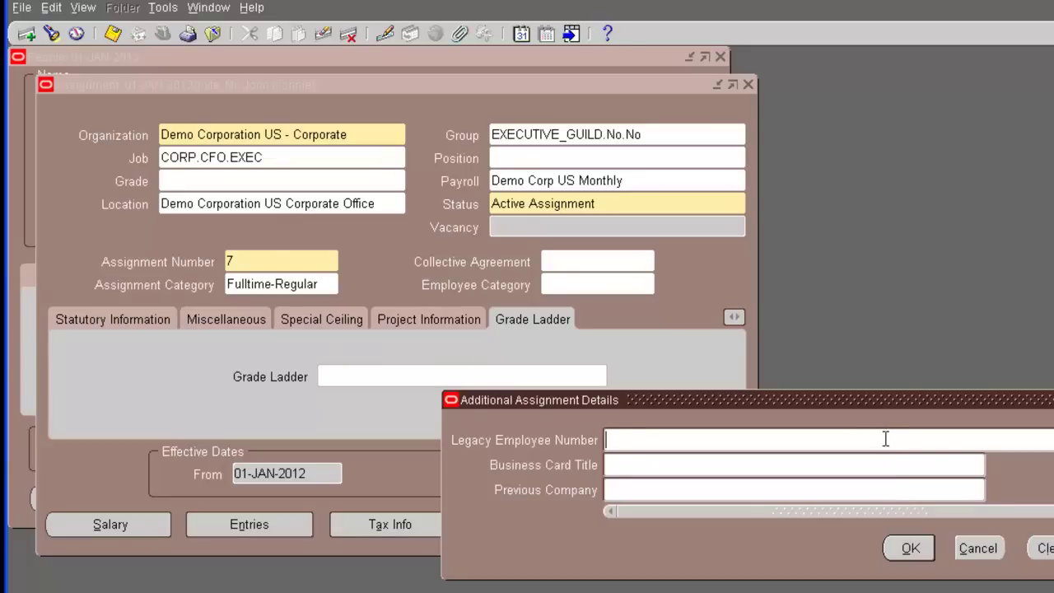
left_click(792, 464)
type("Chief Fina")
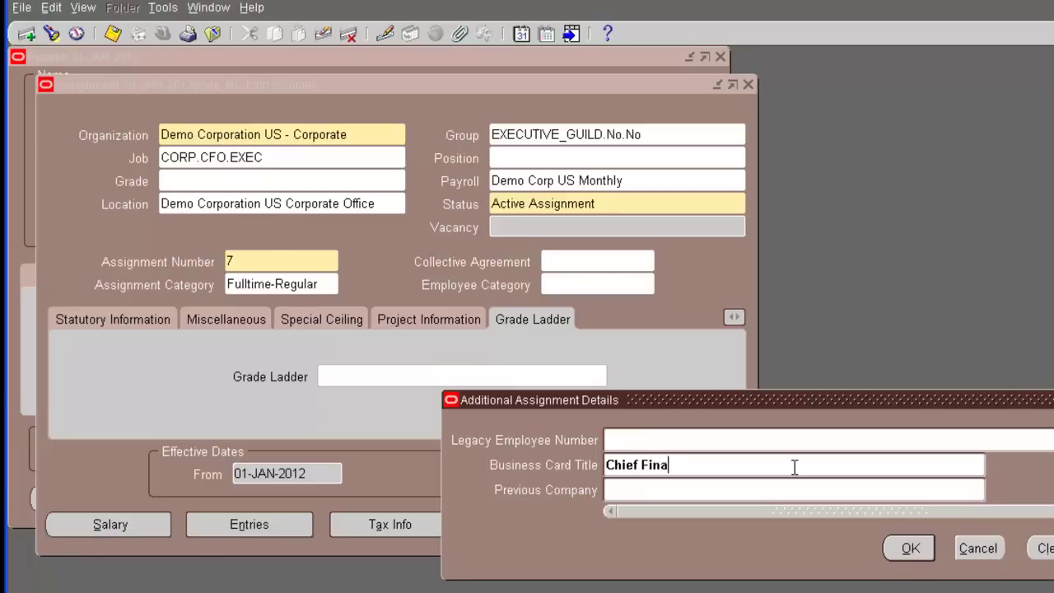
type("ncial Officer")
key("Tab")
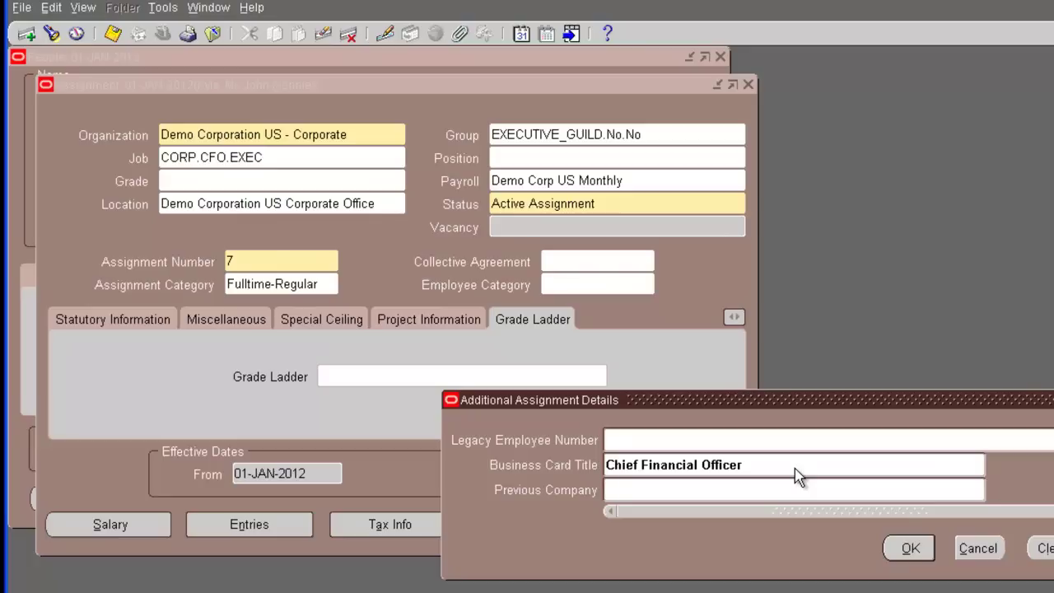
type("acobs Enginee")
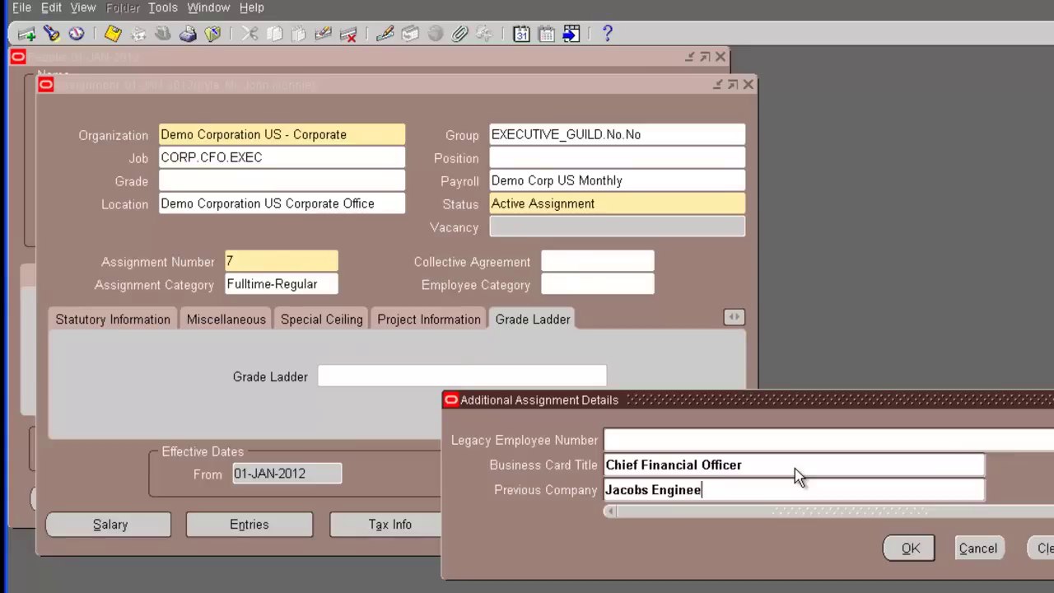
type("rting")
key("BackSpace")
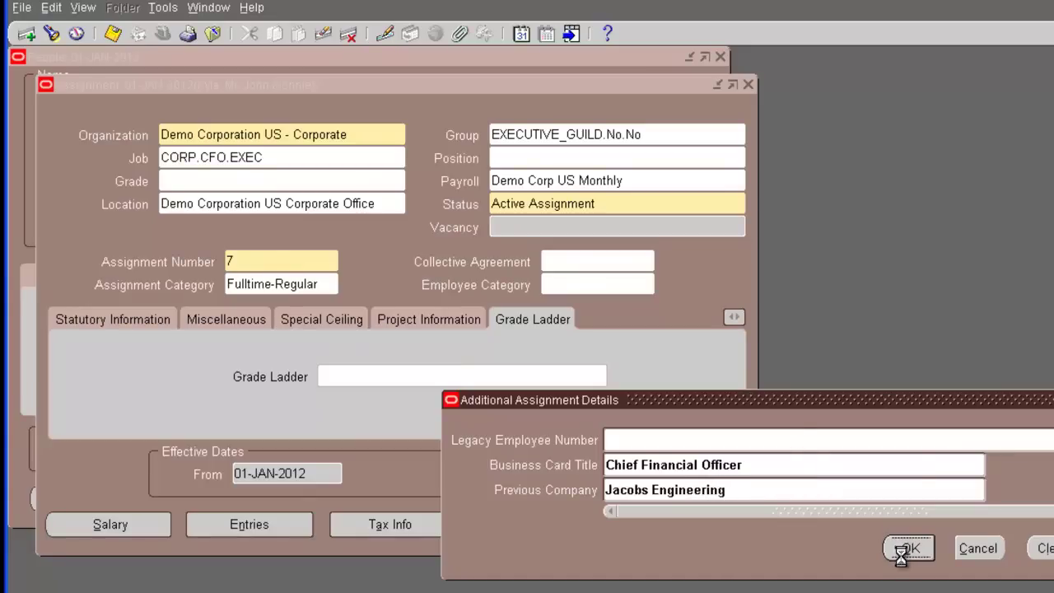
left_click(909, 548)
left_click(113, 33)
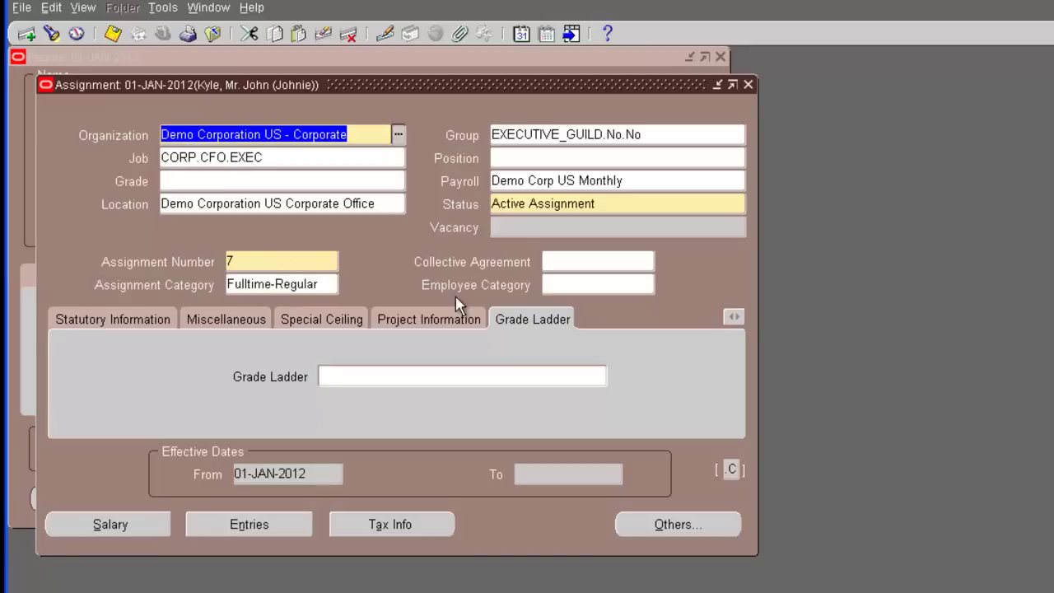
Start a new salary record on the Salary page with start date 01-Jan-2012
left_click(120, 527)
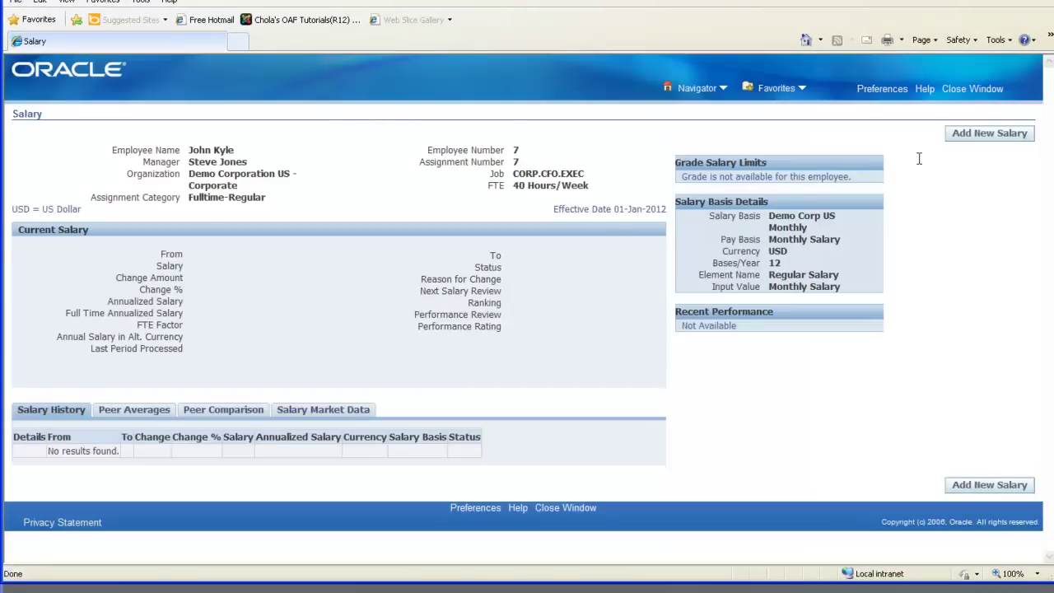
left_click(970, 134)
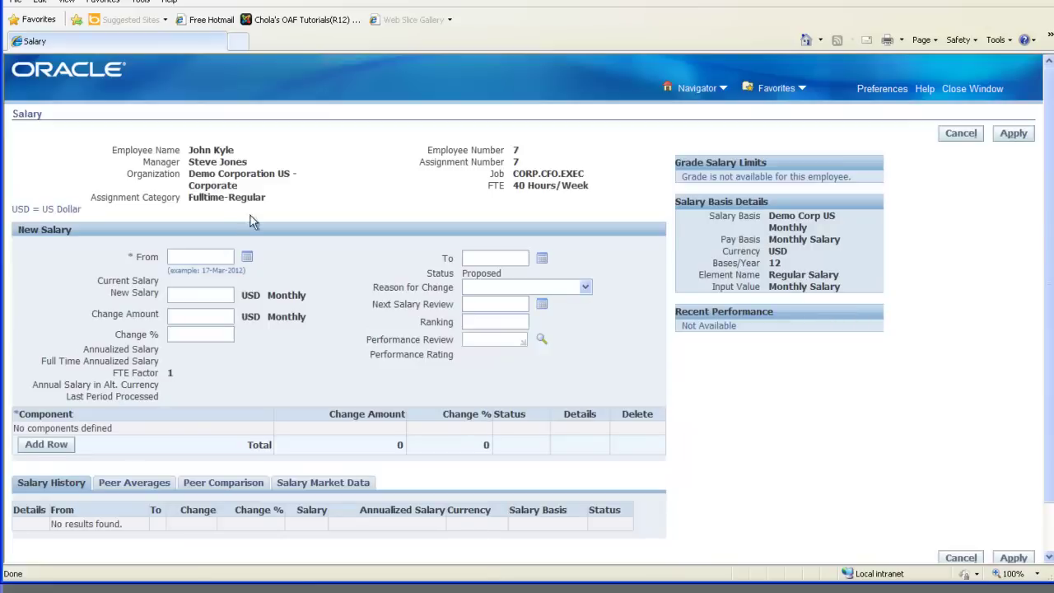
left_click(247, 257)
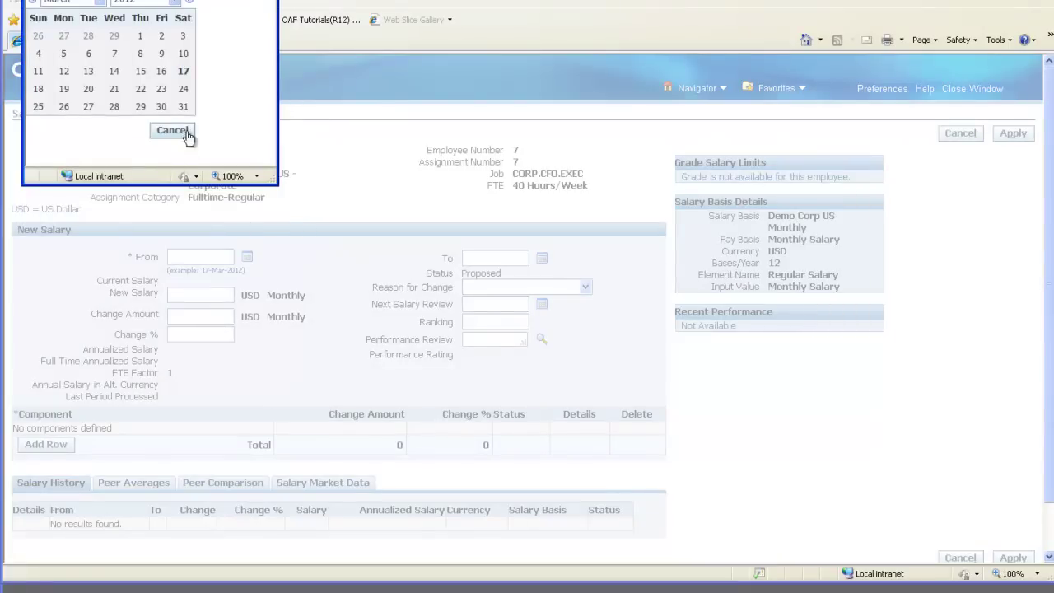
left_click(102, 3)
left_click(58, 50)
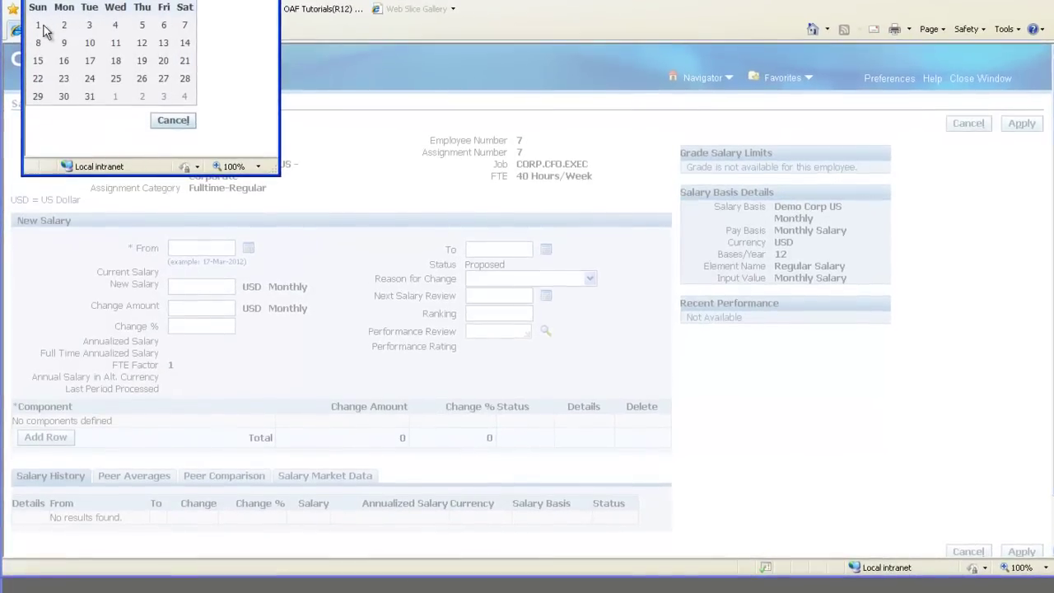
left_click(38, 30)
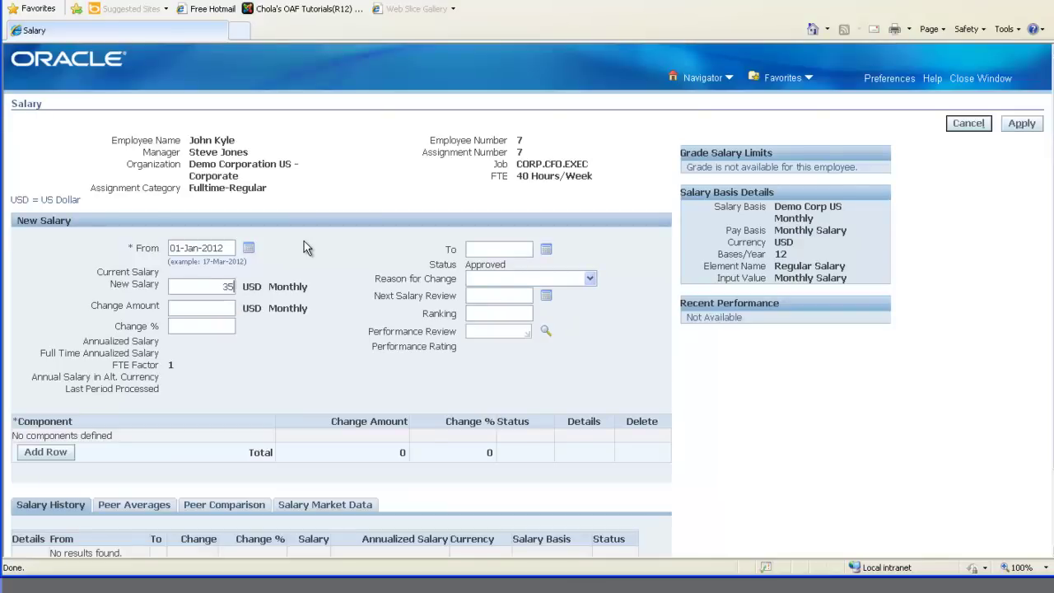
Enter a new salary of 35,000 with Conversion as the reason for change
type("35,000")
key("Tab")
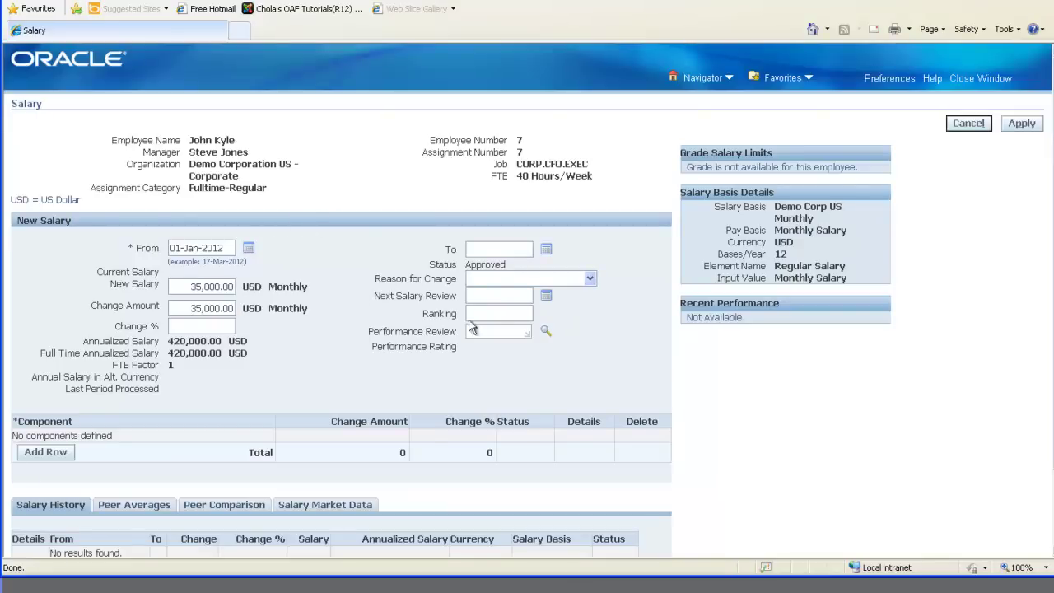
left_click(590, 280)
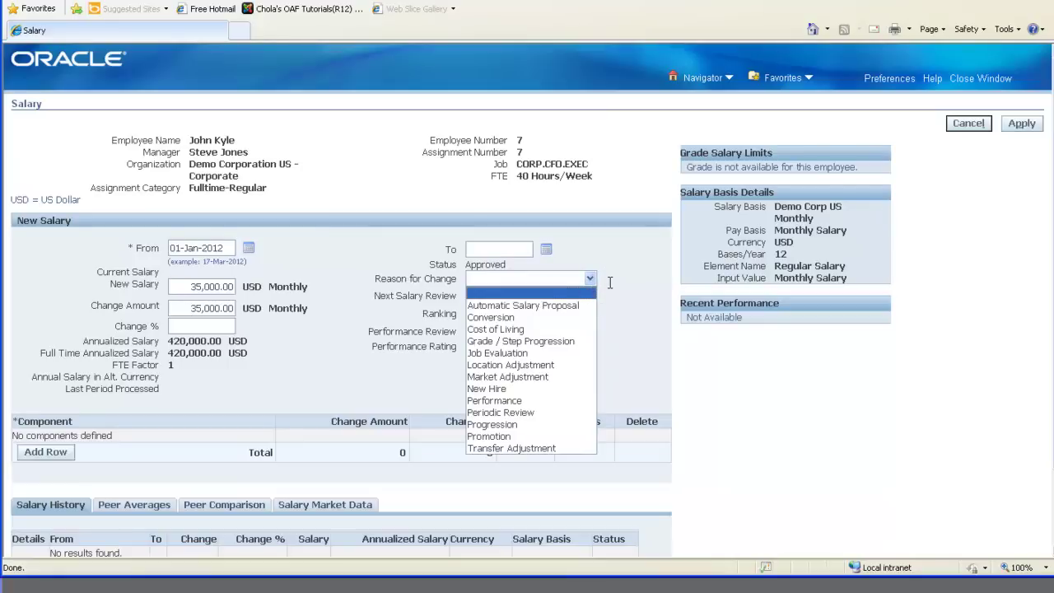
left_click(517, 320)
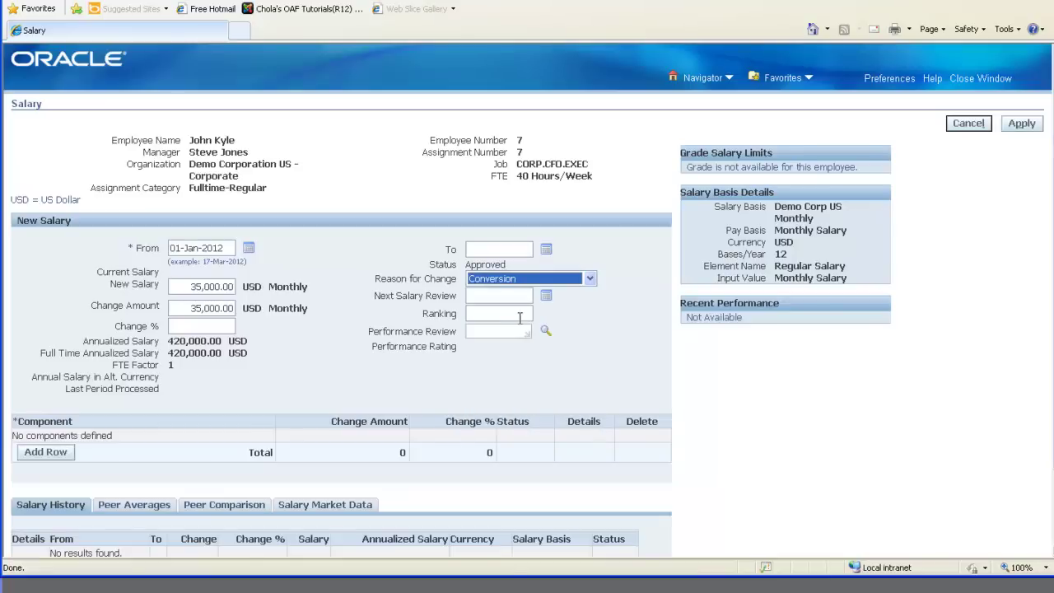
left_click(340, 317)
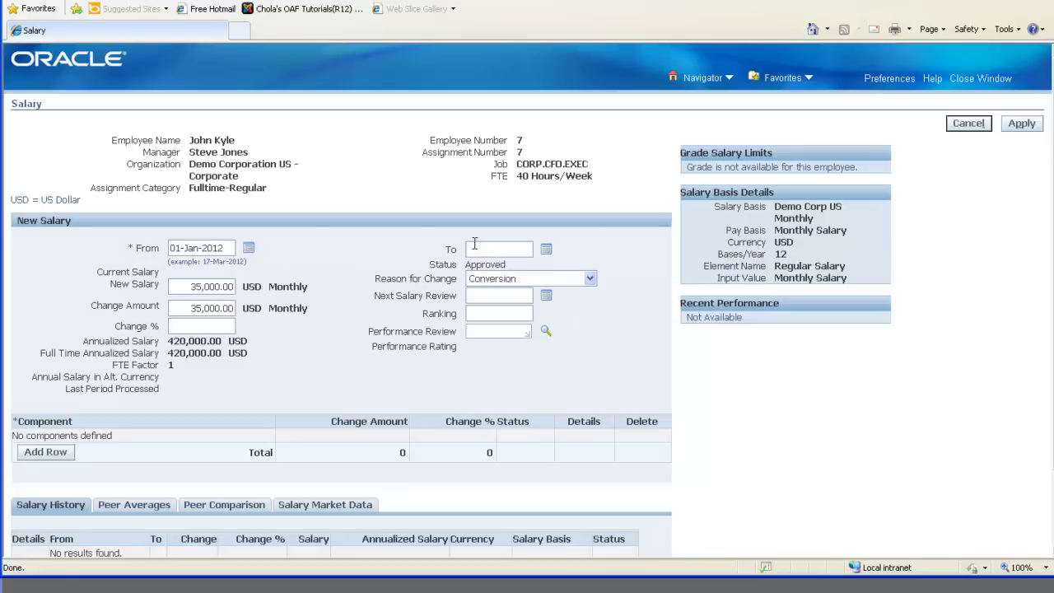
Apply the 35,000 USD monthly salary proposal so it shows as Approved
left_click(1021, 123)
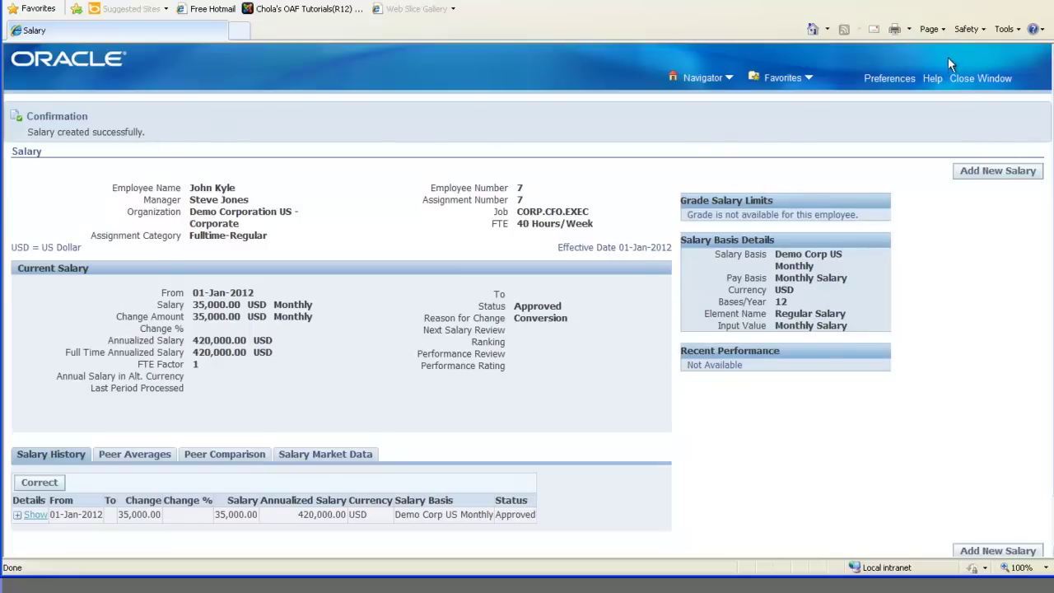
left_click(963, 78)
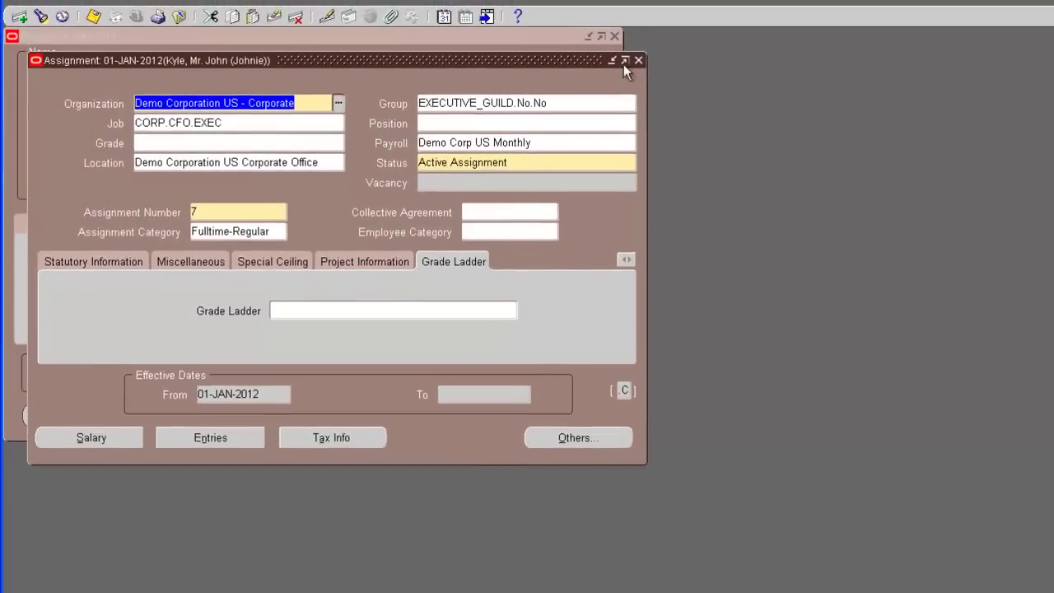